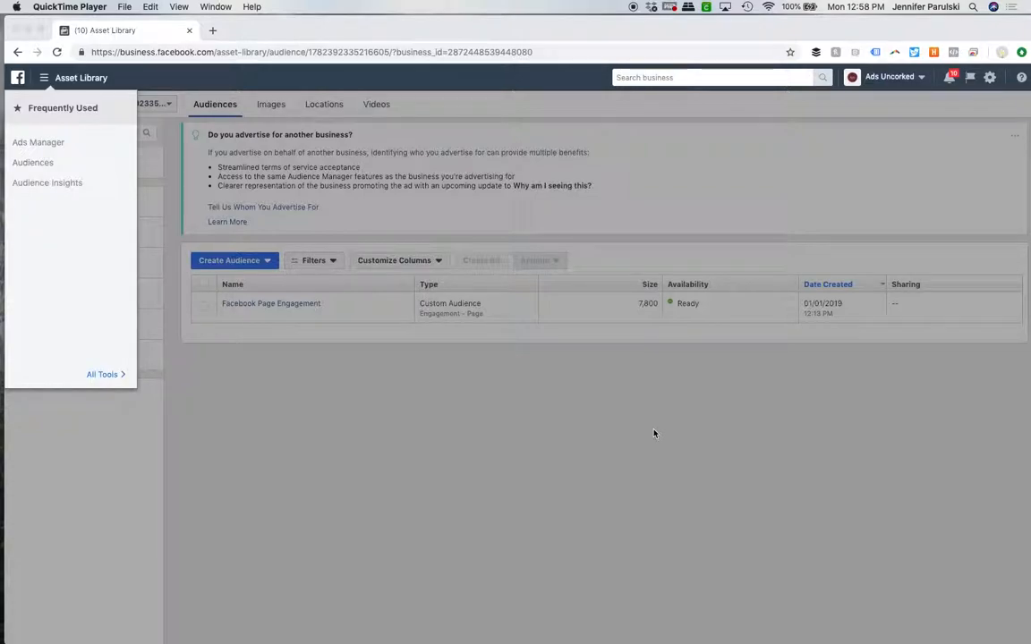
# Open the Audiences page from the business tools and check which audience types can be created.
pyautogui.click(74, 83)
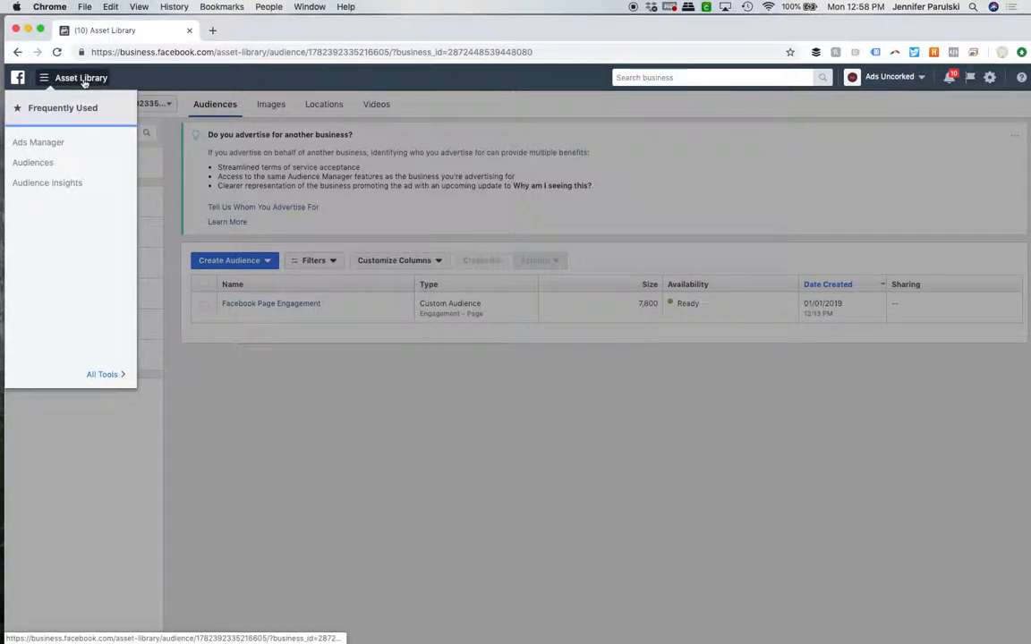
pyautogui.click(33, 162)
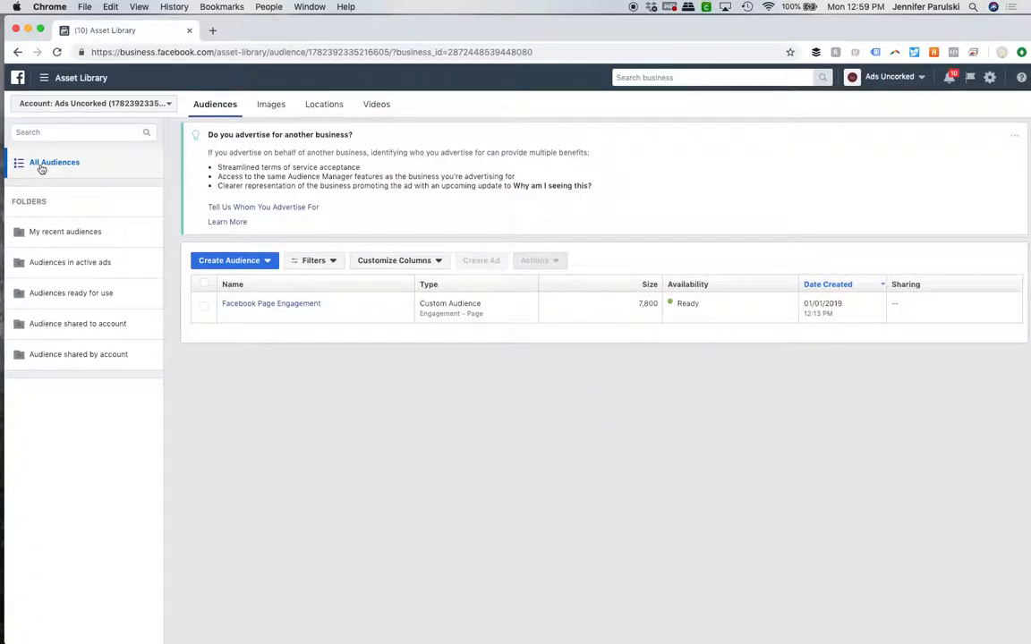
pyautogui.click(248, 267)
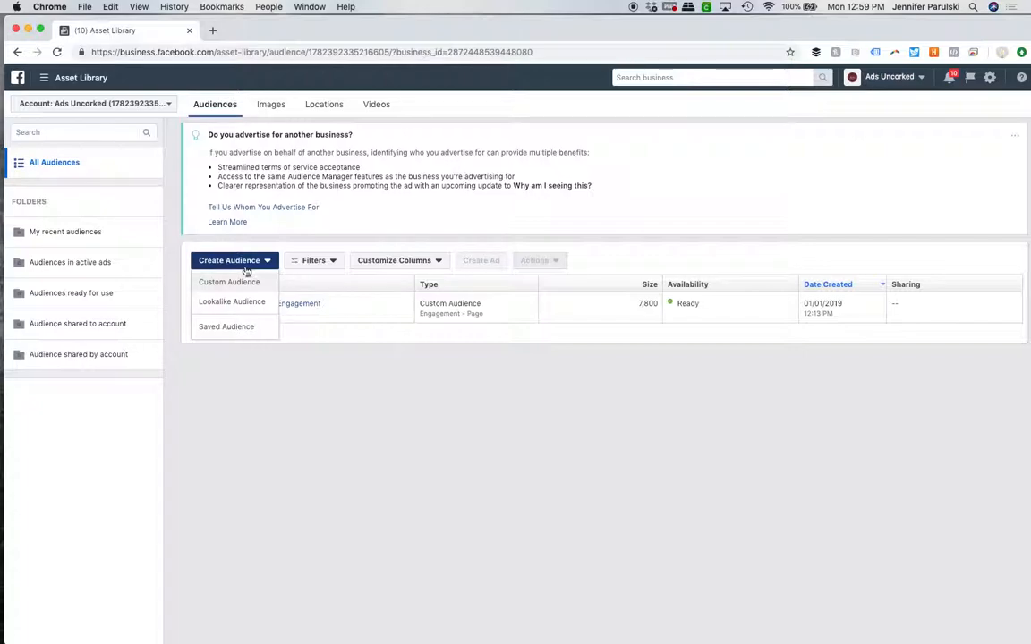
pyautogui.click(361, 426)
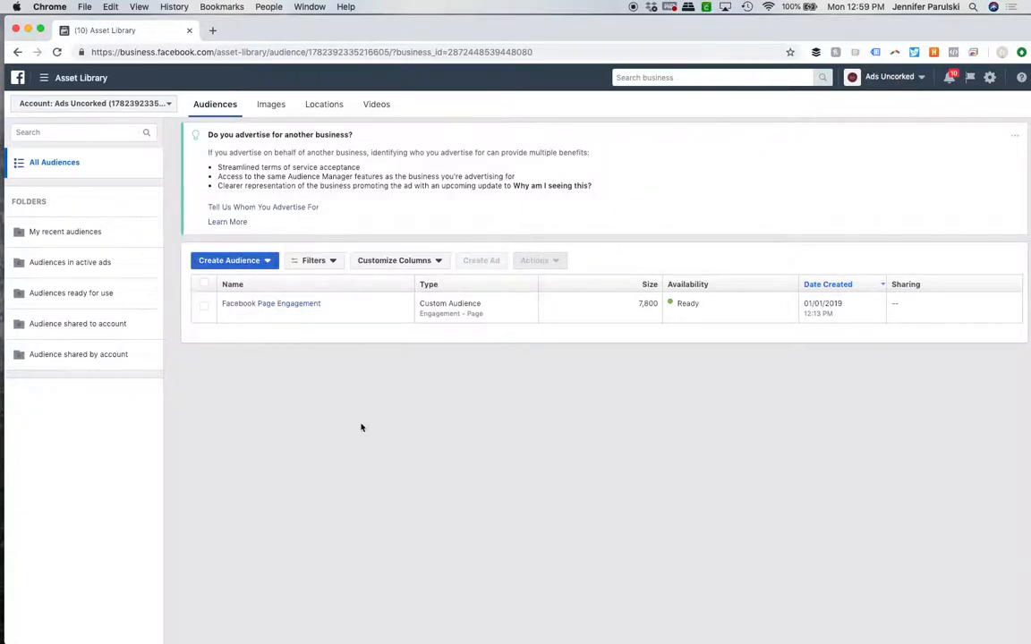
pyautogui.click(255, 267)
pyautogui.click(230, 331)
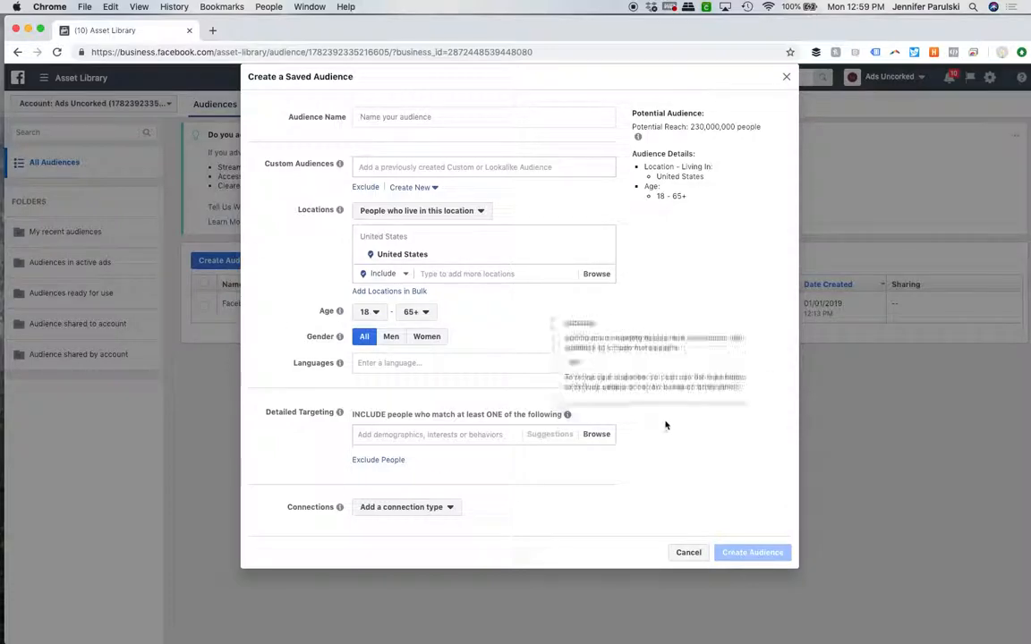
pyautogui.click(491, 119)
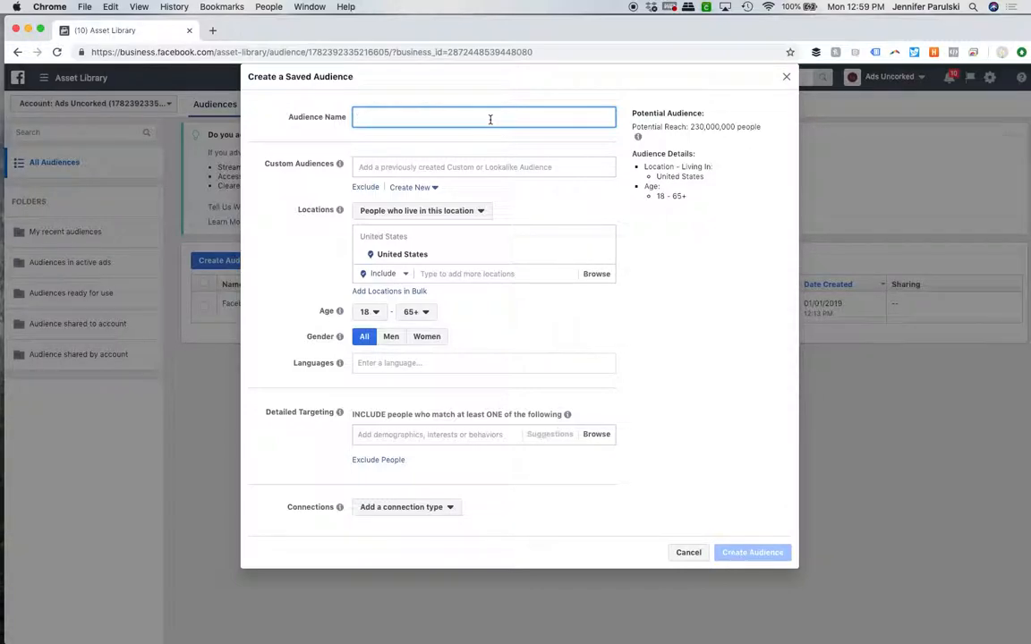
pyautogui.write('Small Business Owners')
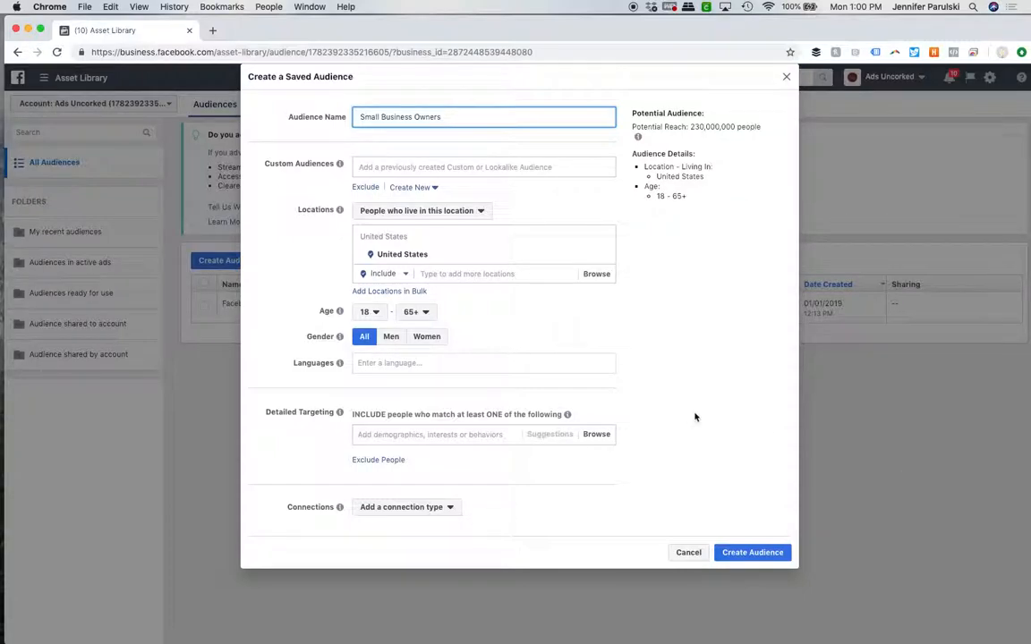
pyautogui.click(472, 274)
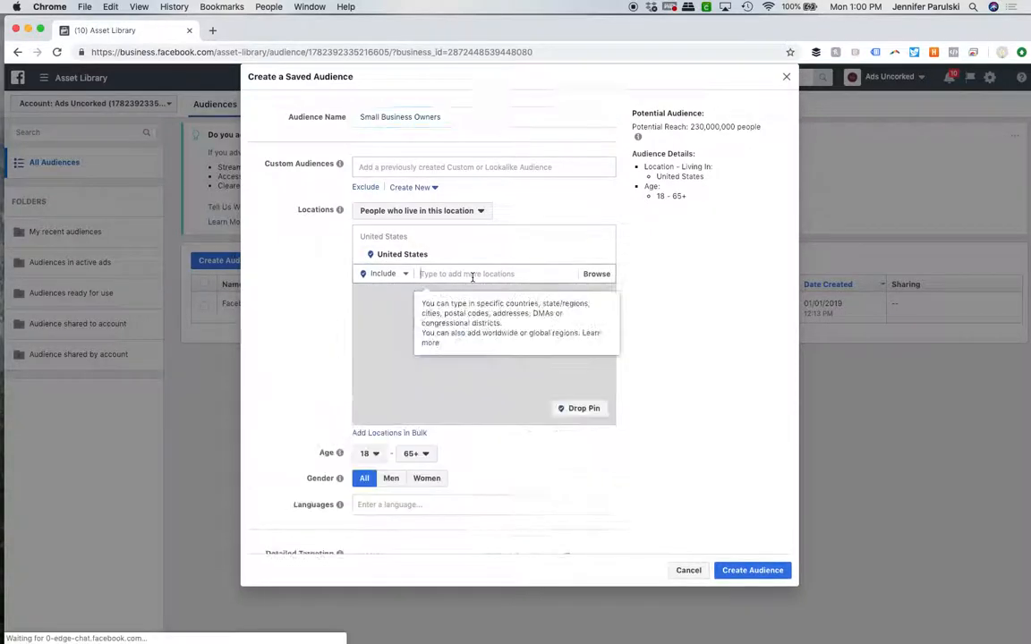
pyautogui.click(218, 414)
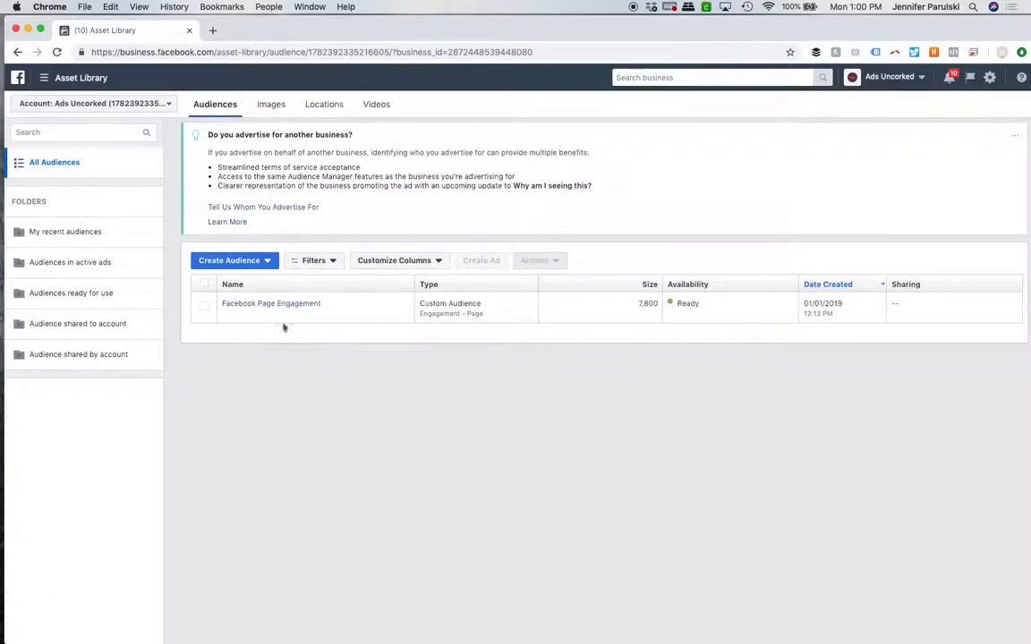
# Start a new saved audience and set its location to Madison, Wisconsin.
pyautogui.click(240, 261)
pyautogui.click(224, 328)
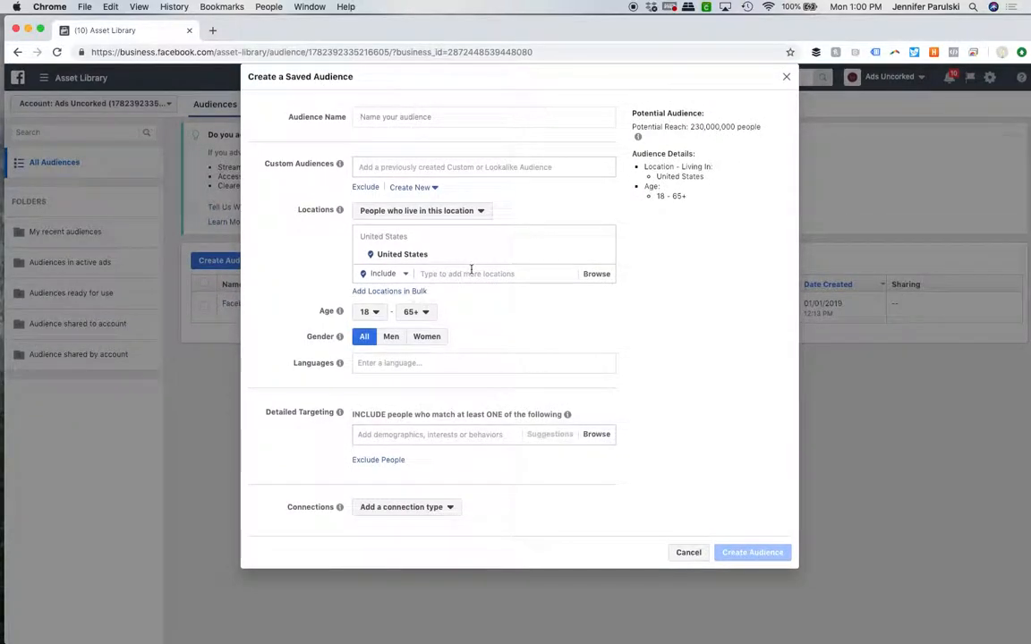
pyautogui.click(470, 273)
pyautogui.write('Madison, Wi')
pyautogui.click(454, 290)
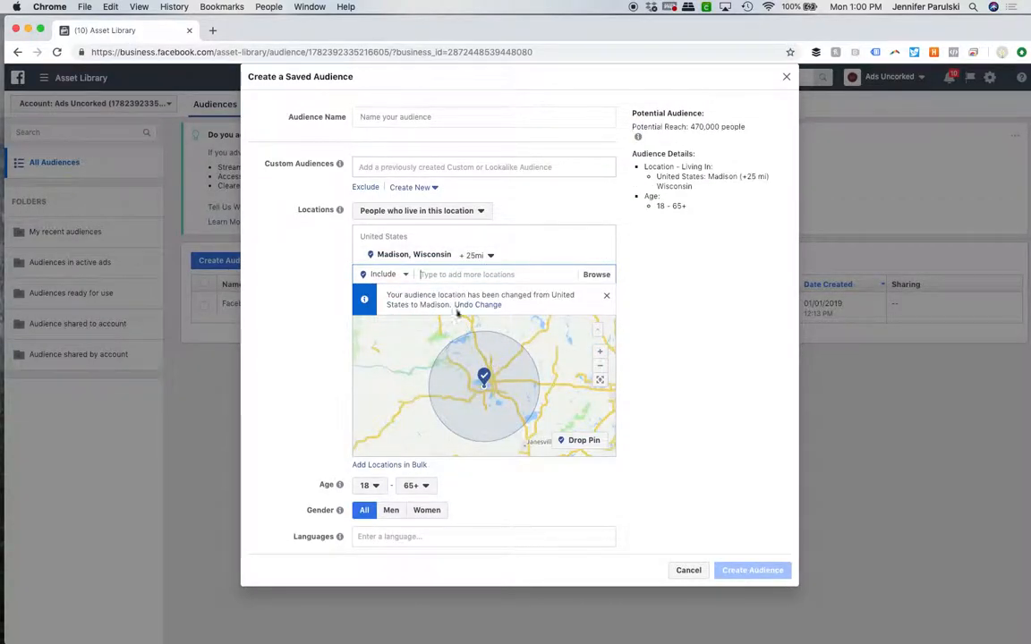
# Set the targeting radius around Madison to 10 miles after trying 36 miles.
pyautogui.click(483, 256)
pyautogui.moveTo(493, 317); pyautogui.dragTo(501, 315)
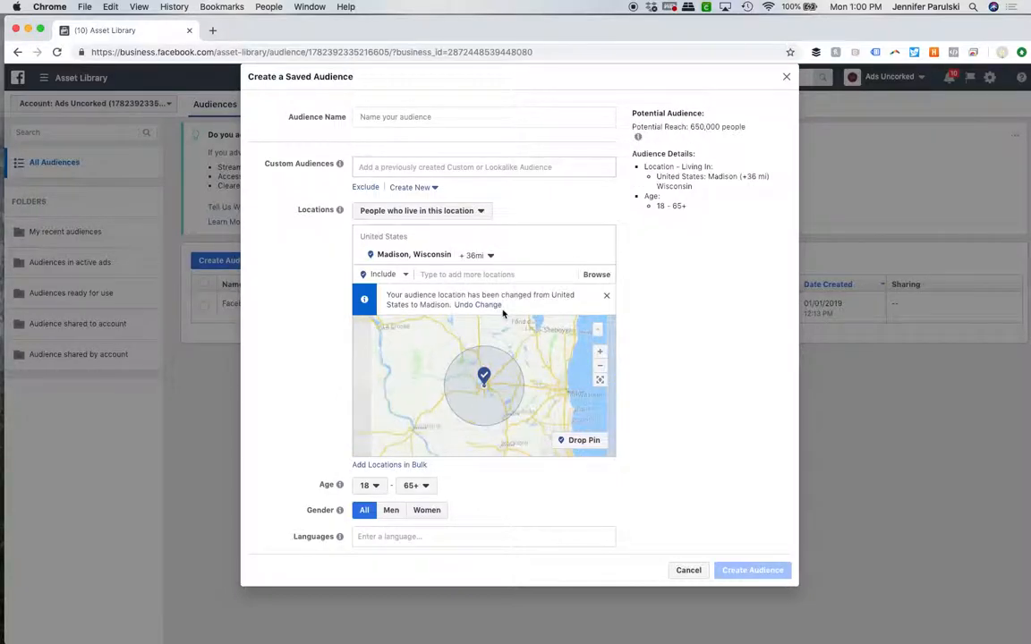
pyautogui.click(474, 255)
pyautogui.moveTo(497, 314); pyautogui.dragTo(481, 312)
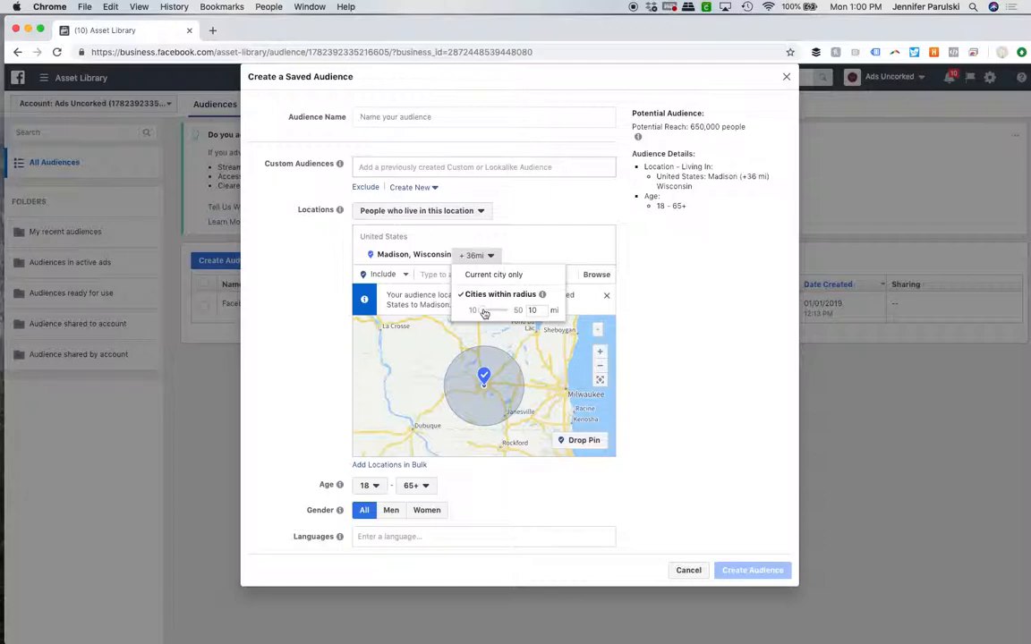
pyautogui.click(533, 273)
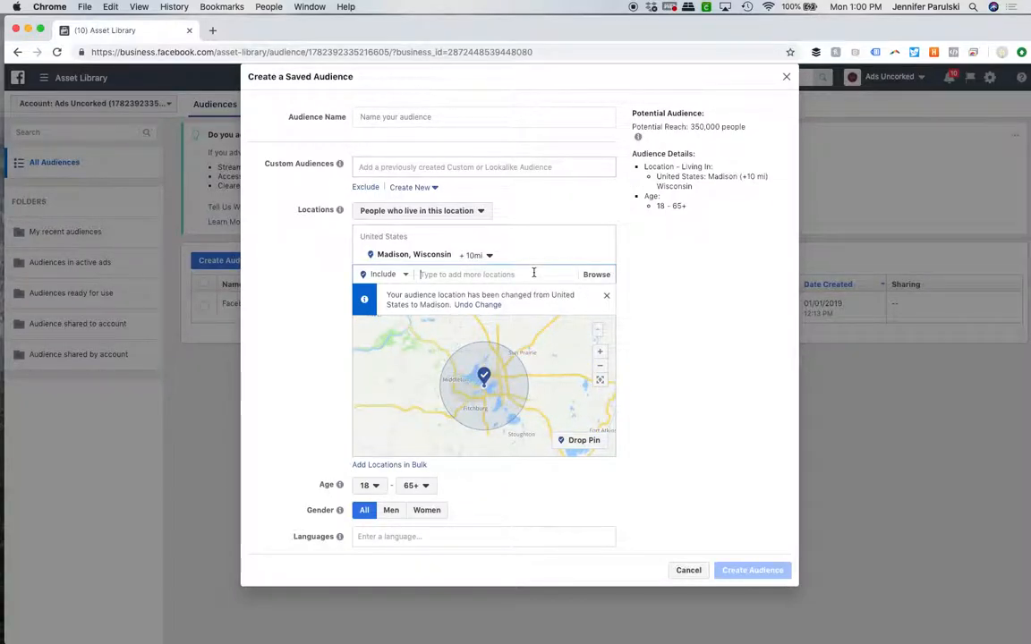
pyautogui.click(730, 338)
# Add the Associate degree and College grad education levels from the Demographics category to the detailed targeting.
pyautogui.scroll(-3, 730, 338)
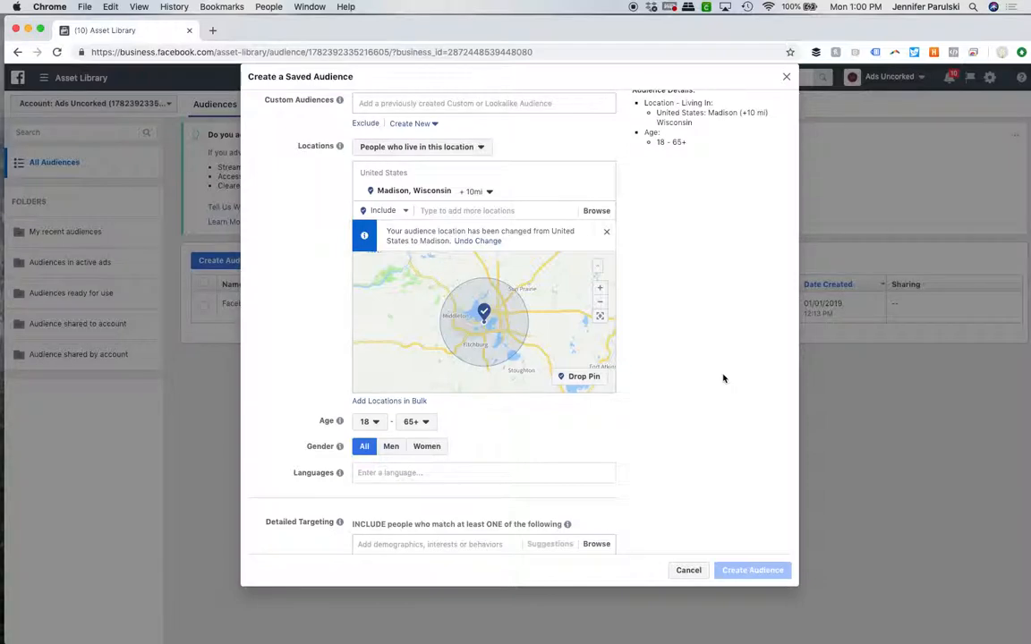
pyautogui.scroll(-5, 723, 378)
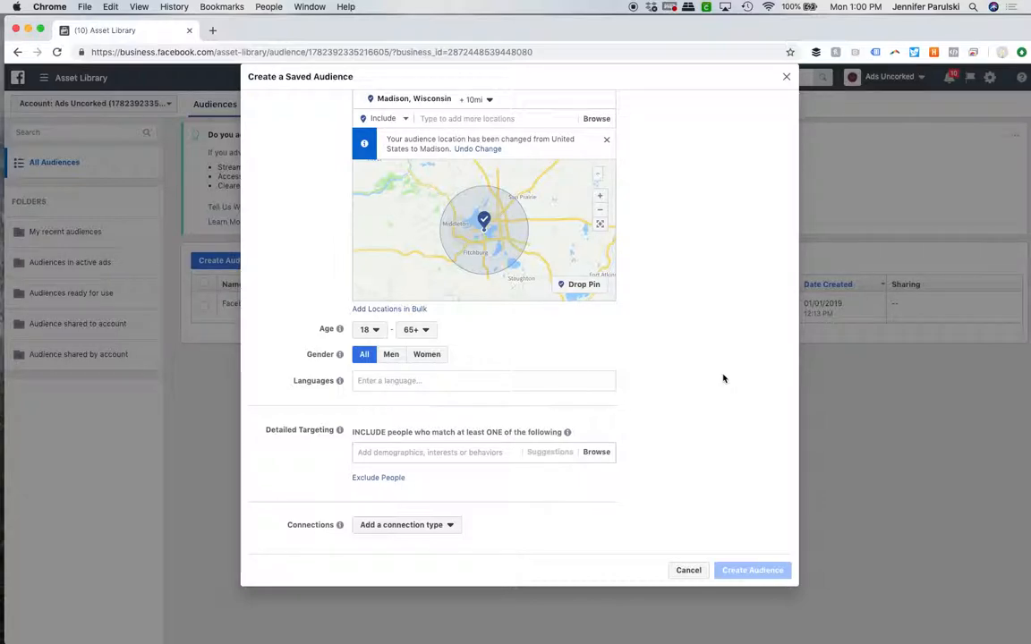
pyautogui.click(596, 453)
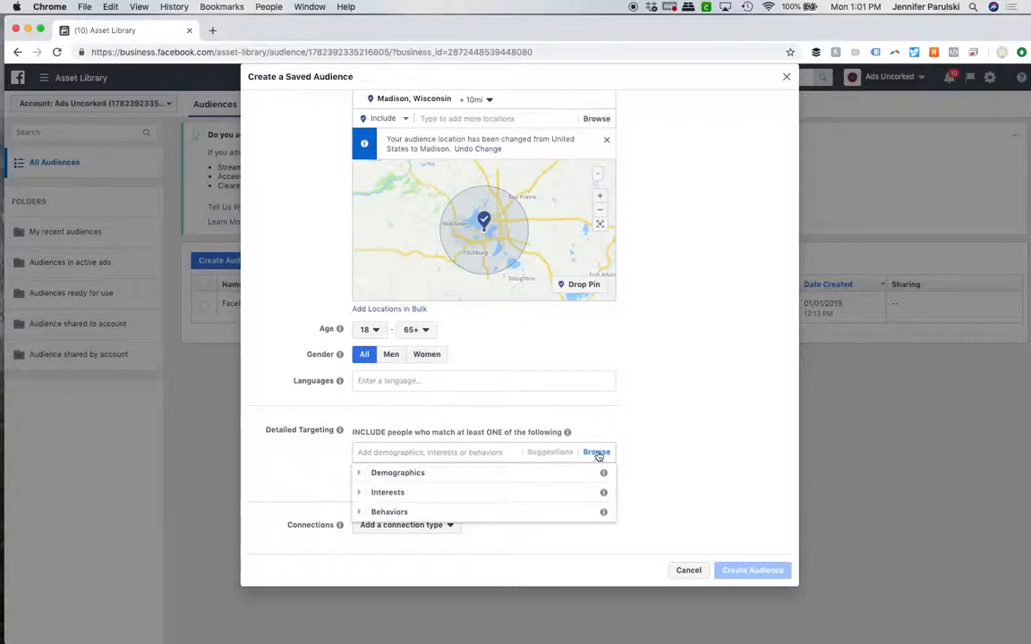
pyautogui.click(471, 482)
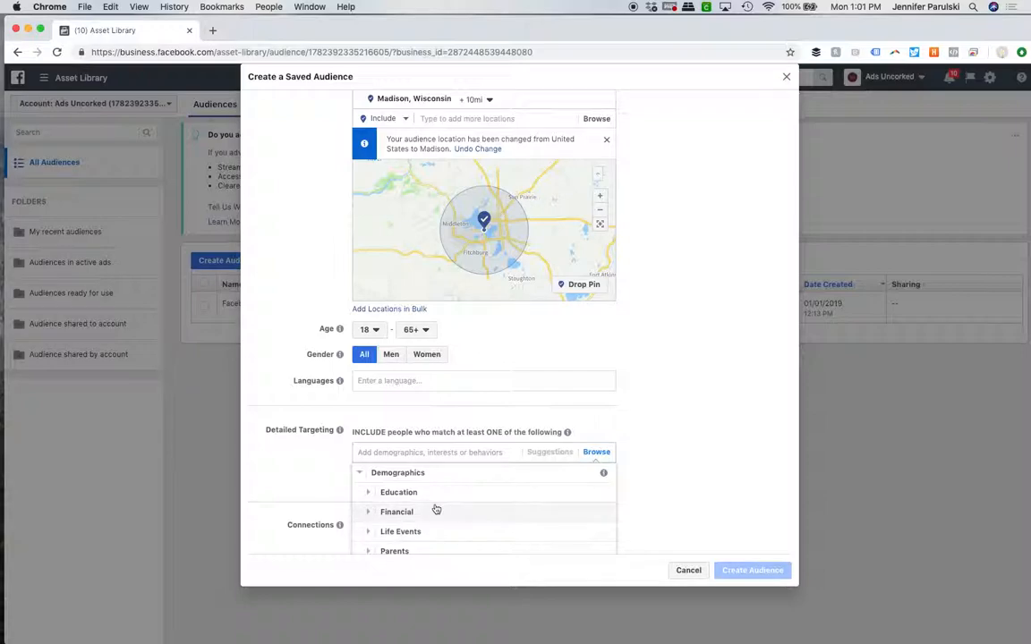
pyautogui.click(437, 493)
pyautogui.scroll(-2, 704, 462)
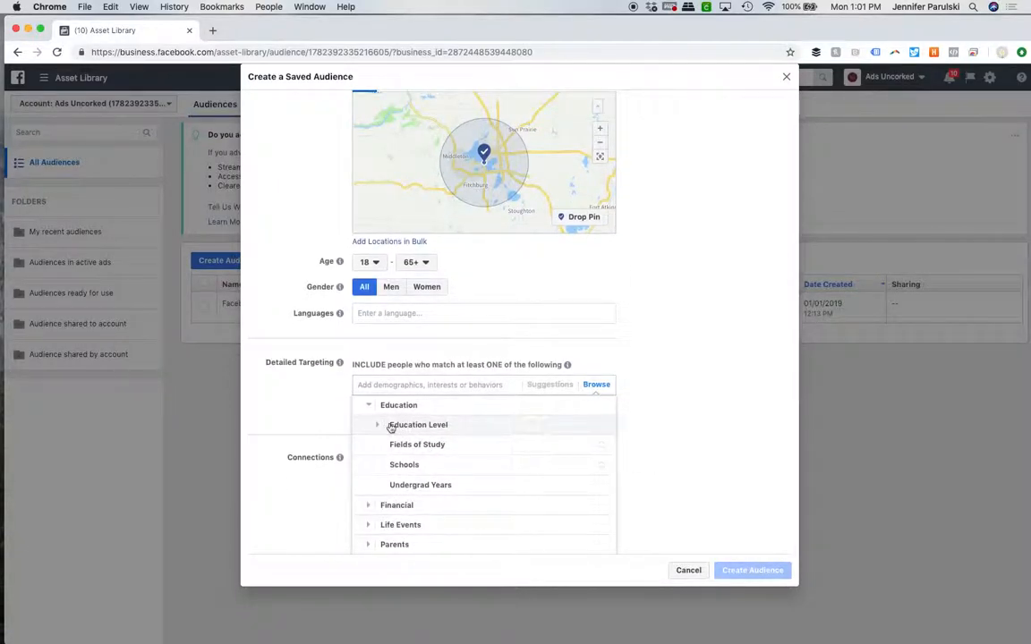
pyautogui.click(420, 430)
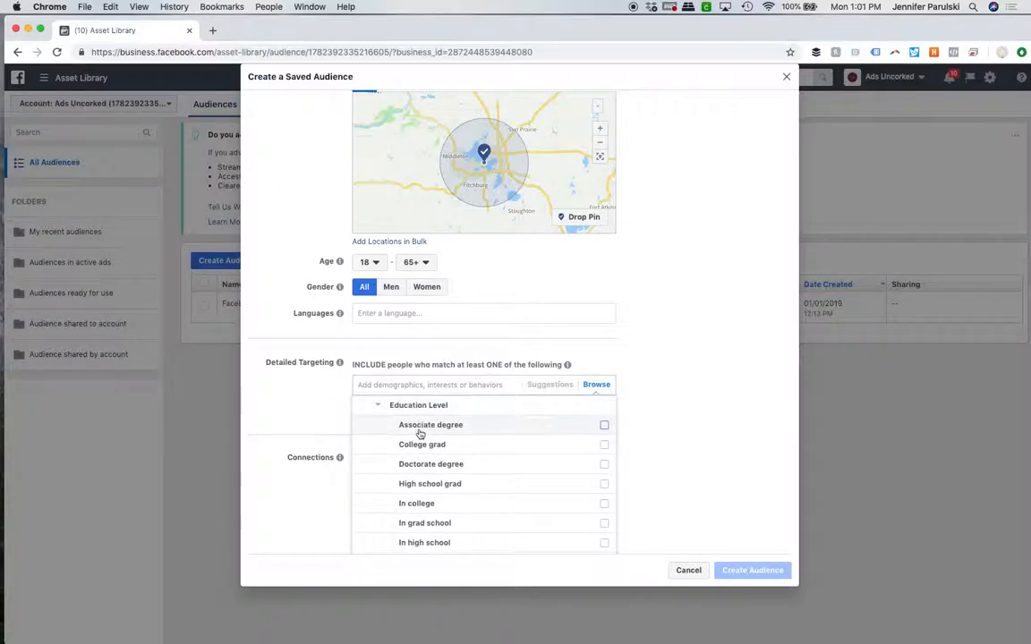
pyautogui.click(420, 429)
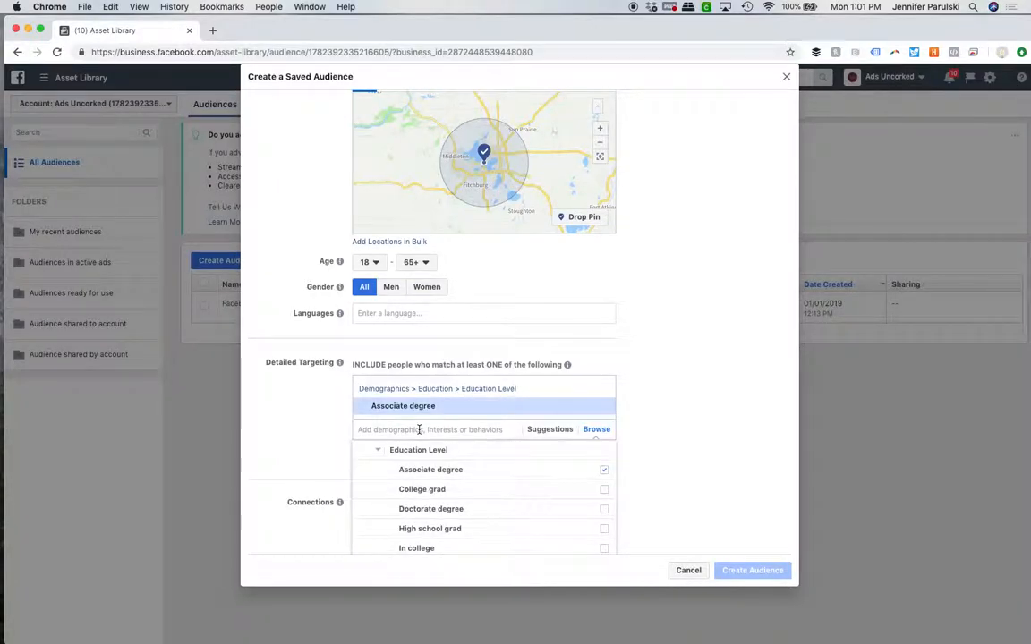
pyautogui.click(472, 491)
# Include the In grad school education level in the detailed targeting and close the category list.
pyautogui.scroll(-2, 734, 458)
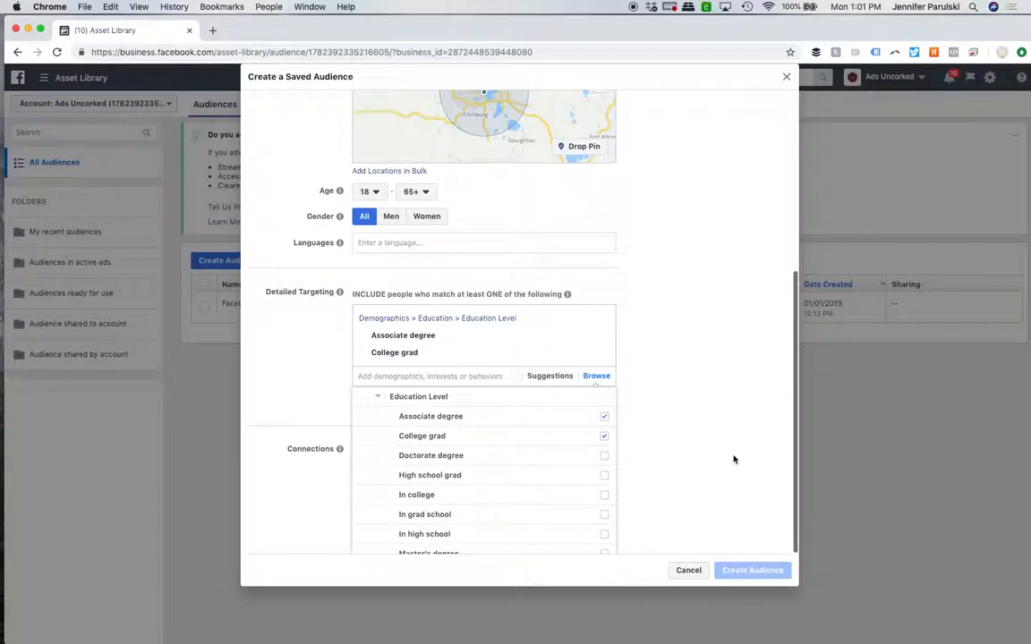
pyautogui.scroll(-1, 556, 484)
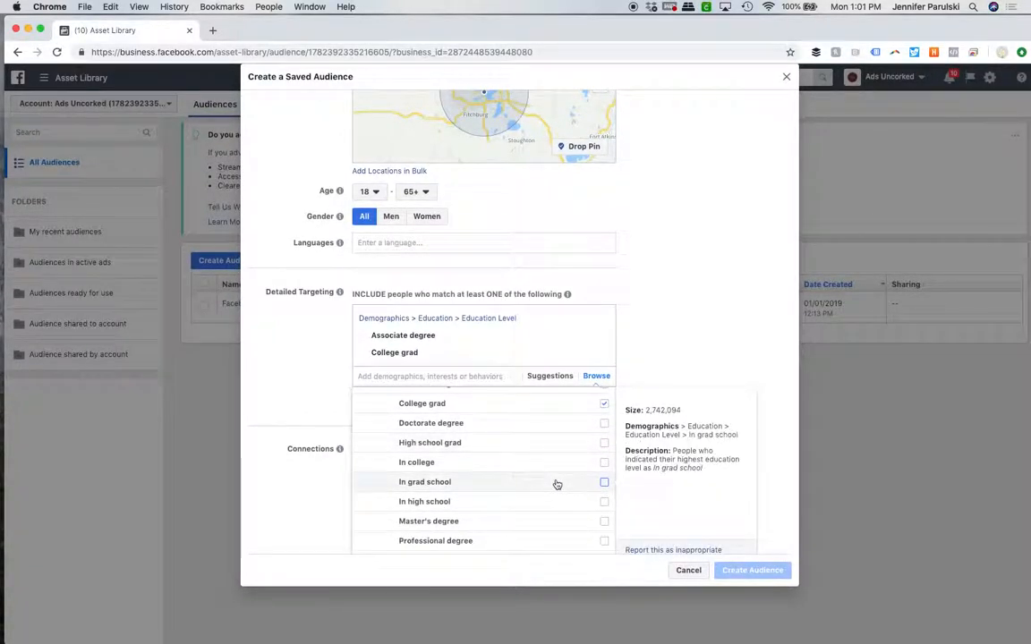
pyautogui.click(556, 485)
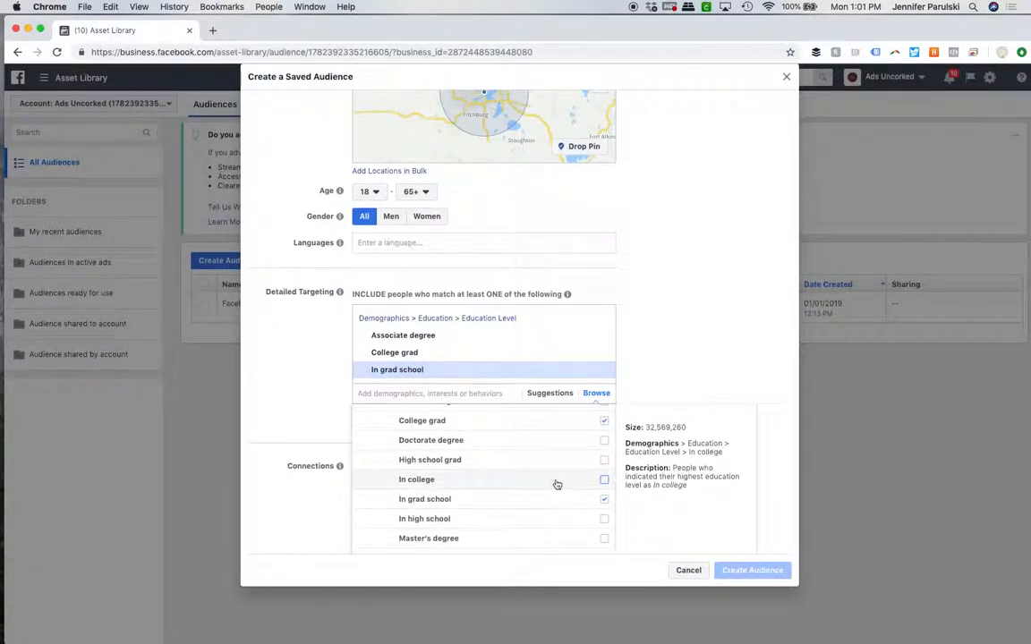
pyautogui.scroll(2, 553, 483)
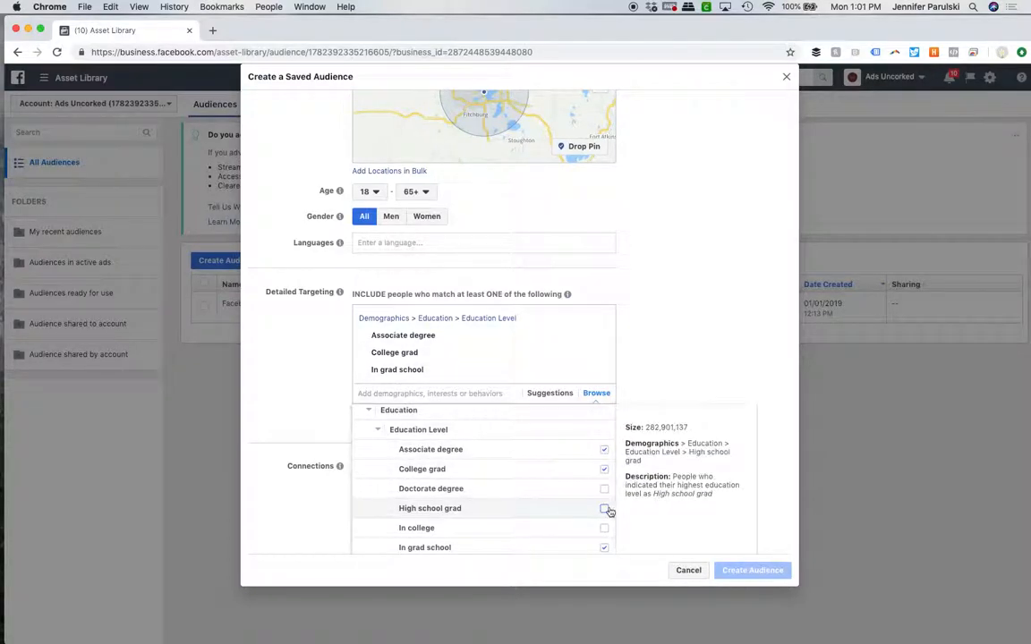
pyautogui.click(731, 357)
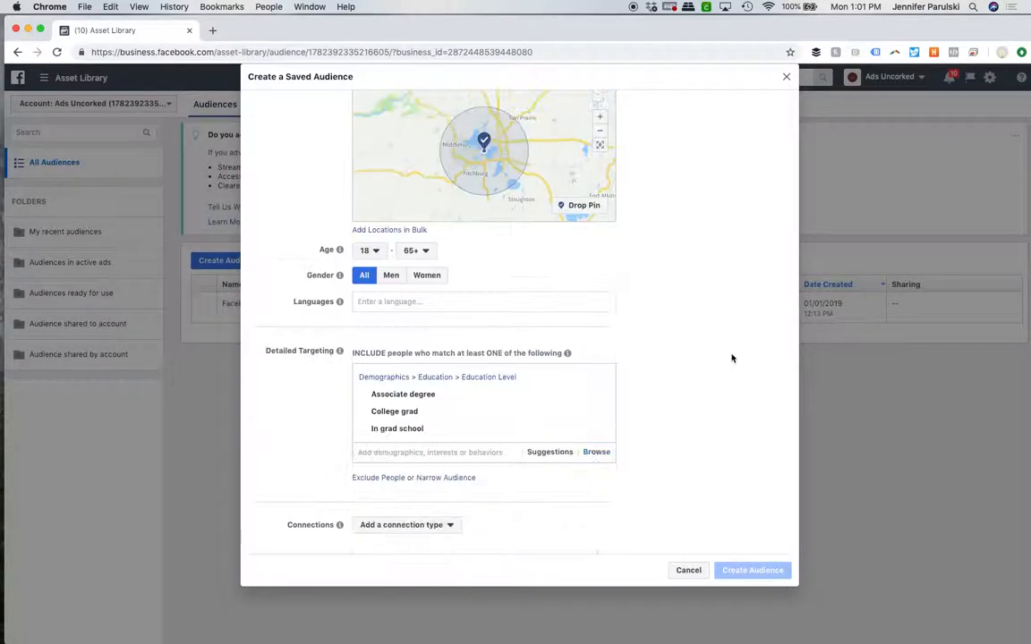
# Examine the household income options under Demographics > Financial > Income in the detailed targeting categories.
pyautogui.click(597, 453)
pyautogui.click(512, 474)
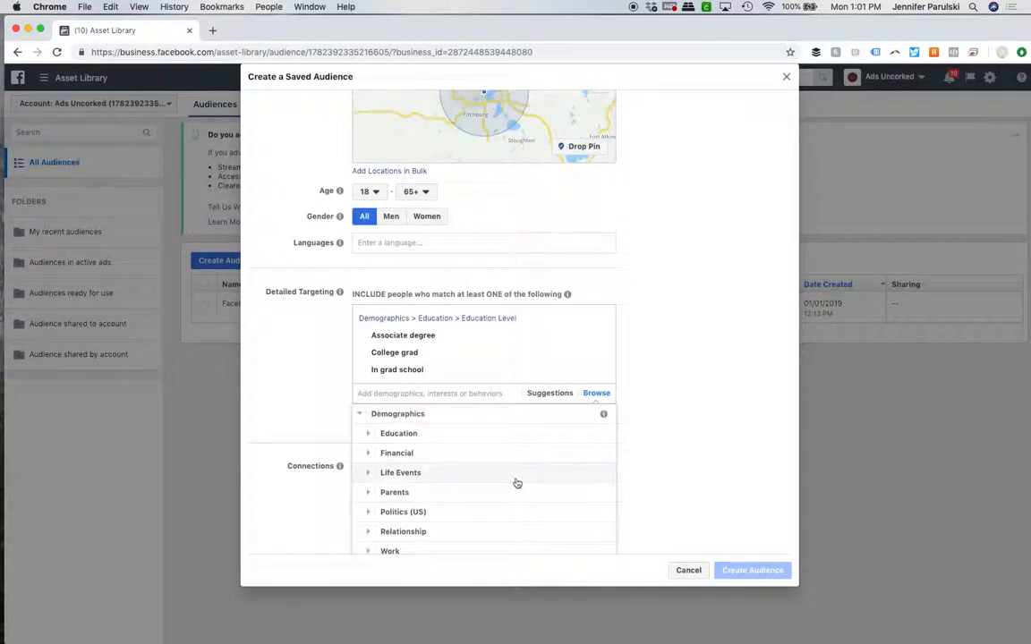
pyautogui.click(489, 460)
pyautogui.click(471, 437)
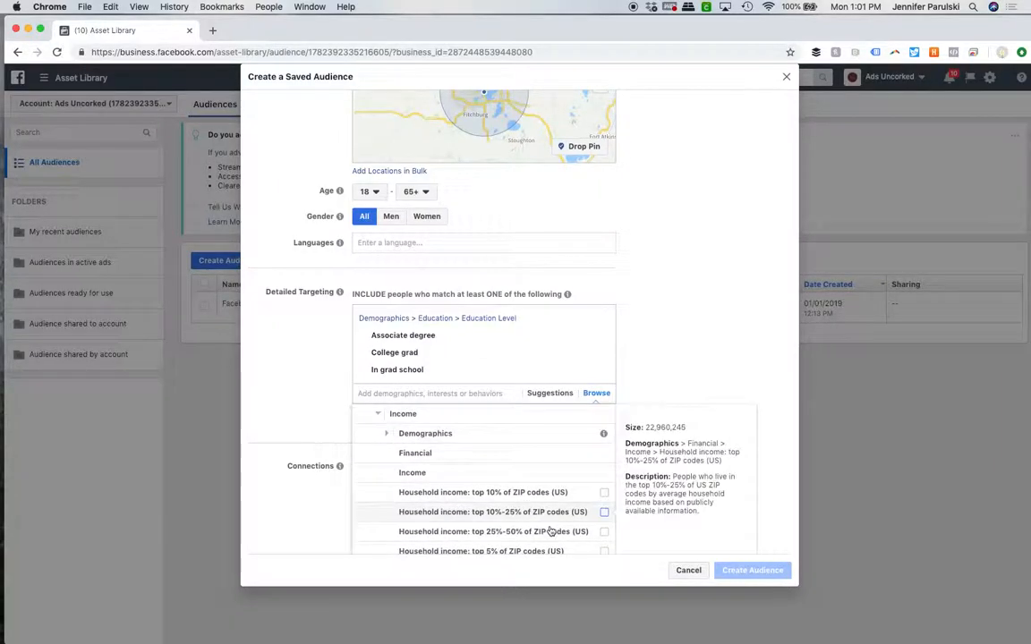
pyautogui.scroll(-2, 564, 501)
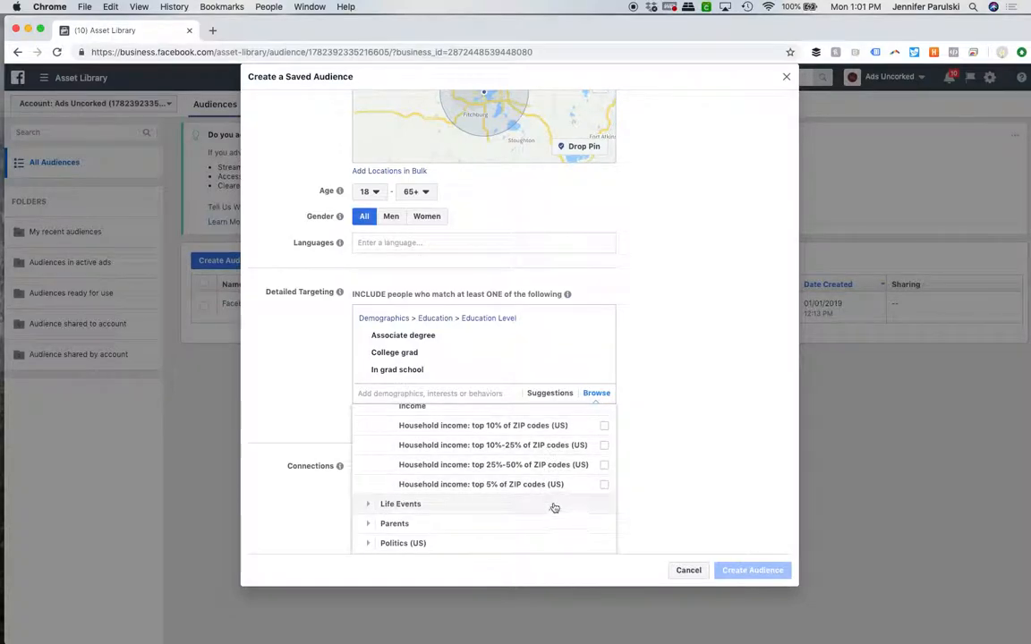
pyautogui.scroll(-1, 552, 501)
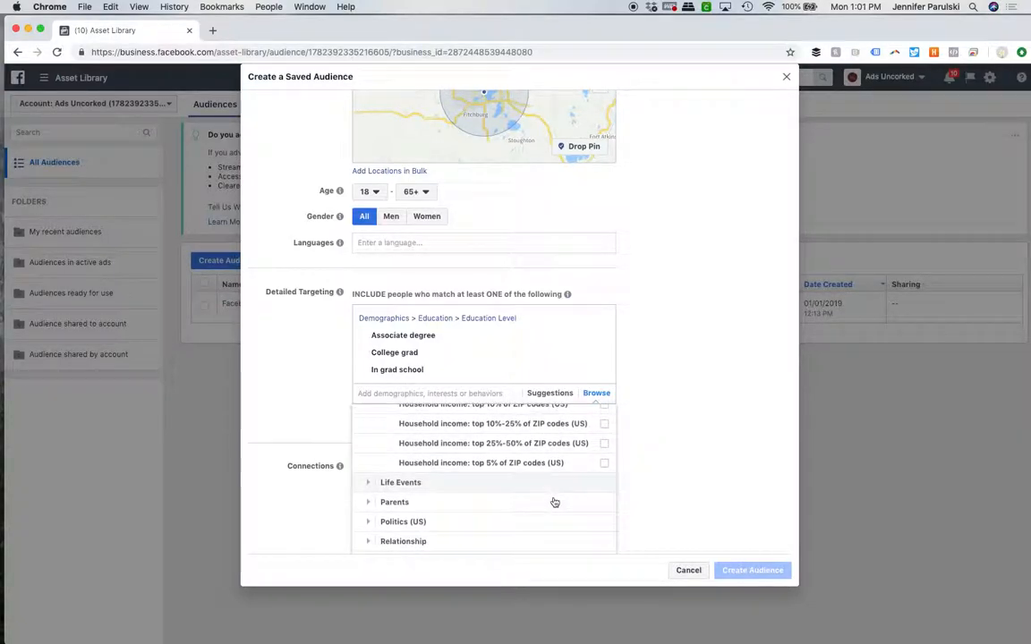
# Add Upcoming birthday from Life Events > Birthday to the detailed targeting.
pyautogui.click(518, 484)
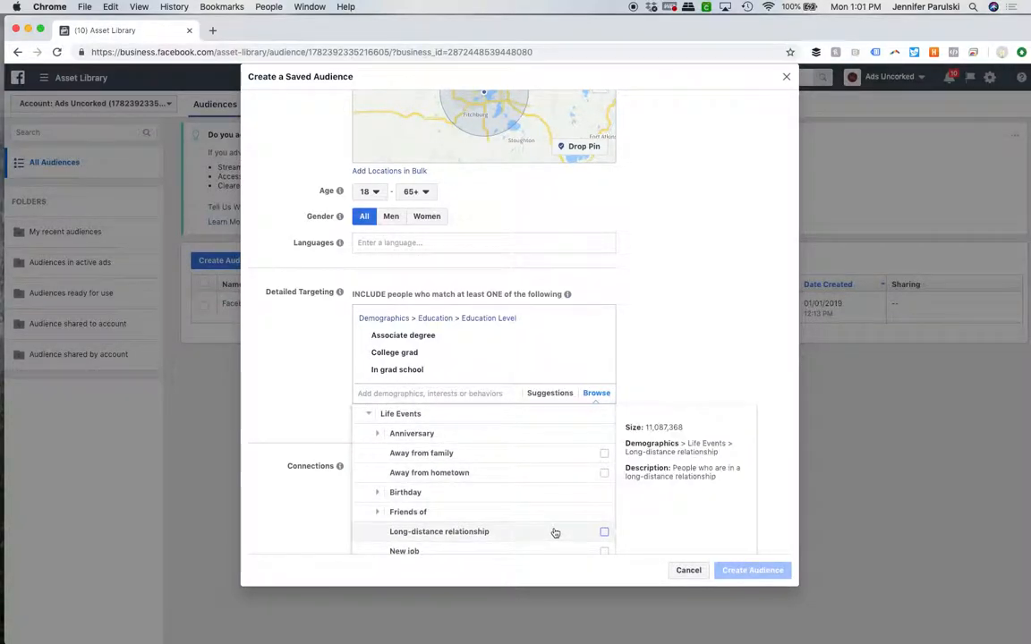
pyautogui.scroll(-1, 498, 479)
pyautogui.click(494, 462)
pyautogui.scroll(-1, 494, 469)
pyautogui.click(474, 453)
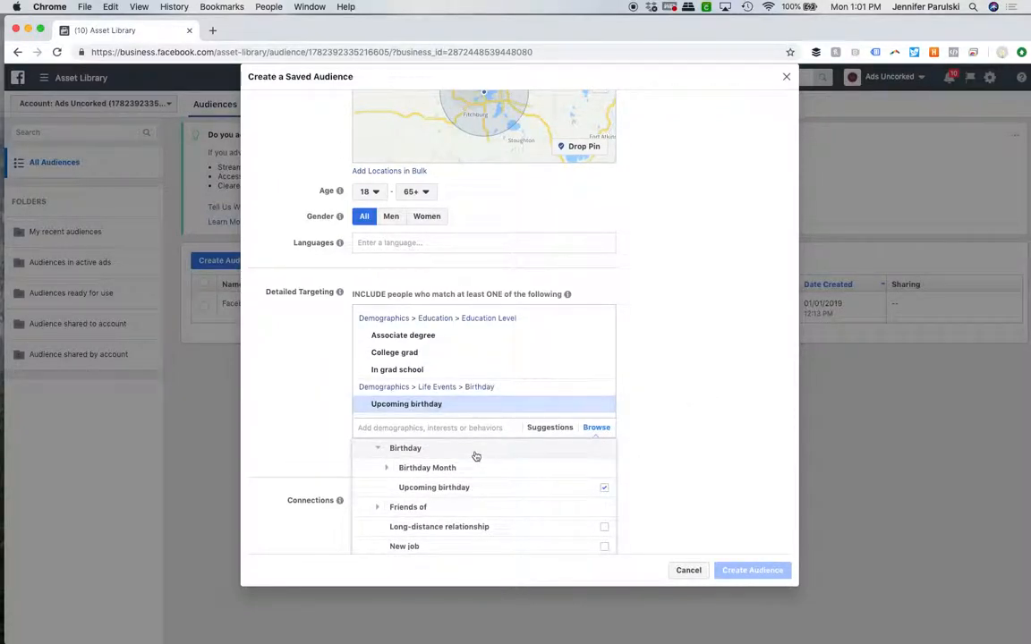
# Examine the remaining Life Events options, the All Parents options and the other Demographics categories in the detailed targeting.
pyautogui.scroll(-2, 525, 508)
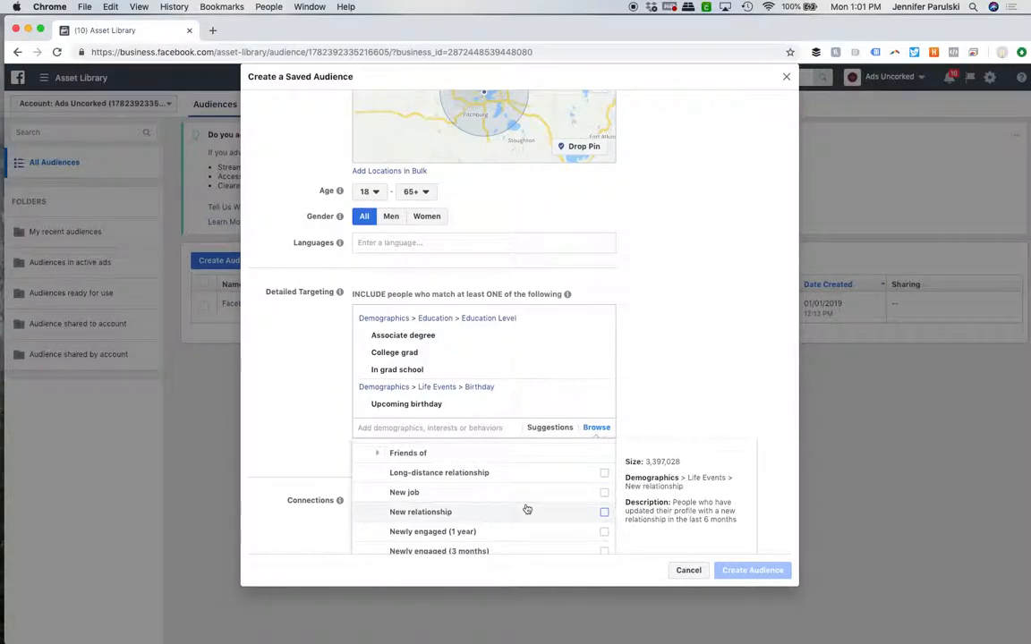
pyautogui.scroll(-3, 508, 491)
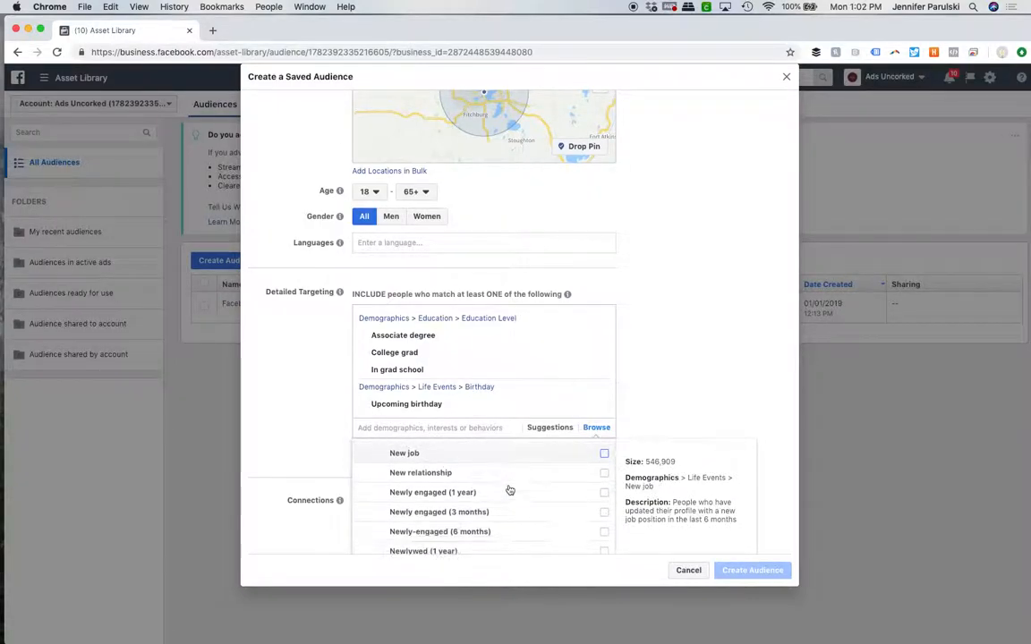
pyautogui.scroll(-2, 509, 490)
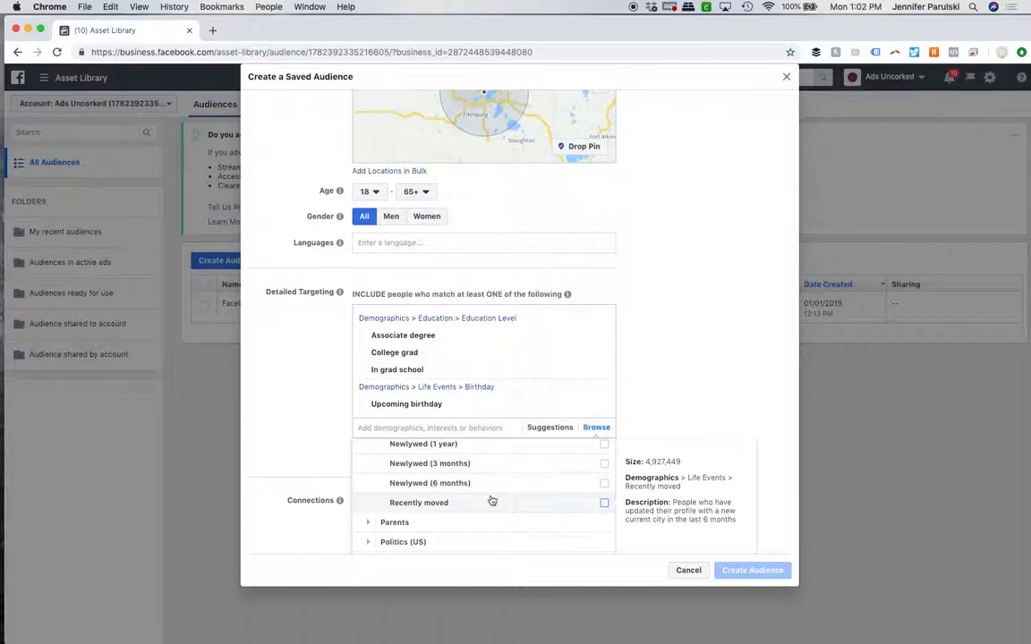
pyautogui.scroll(-1, 704, 433)
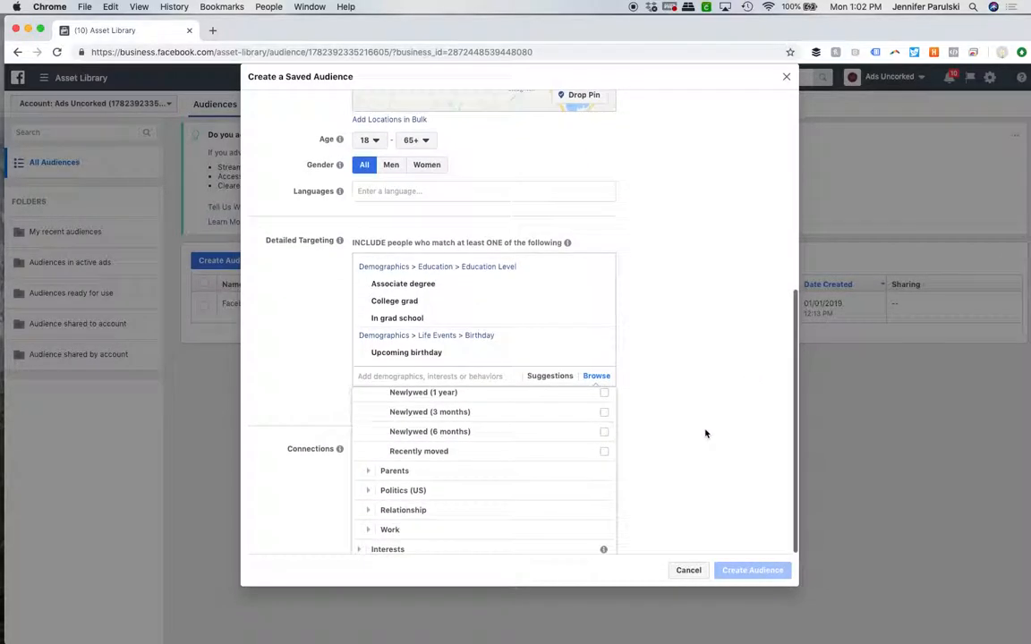
pyautogui.click(404, 471)
pyautogui.click(417, 453)
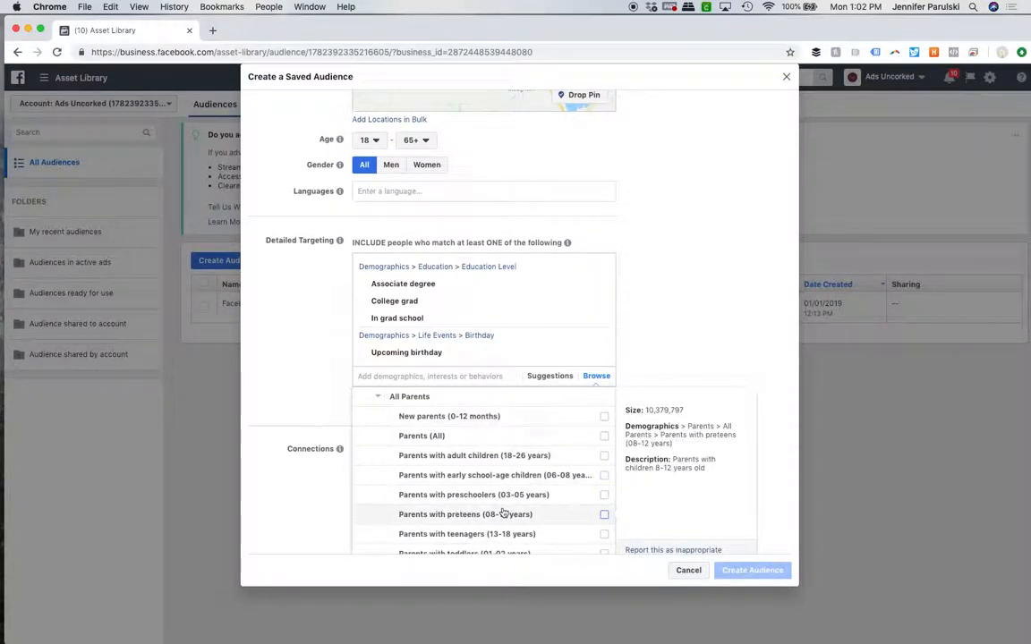
pyautogui.scroll(-1, 484, 514)
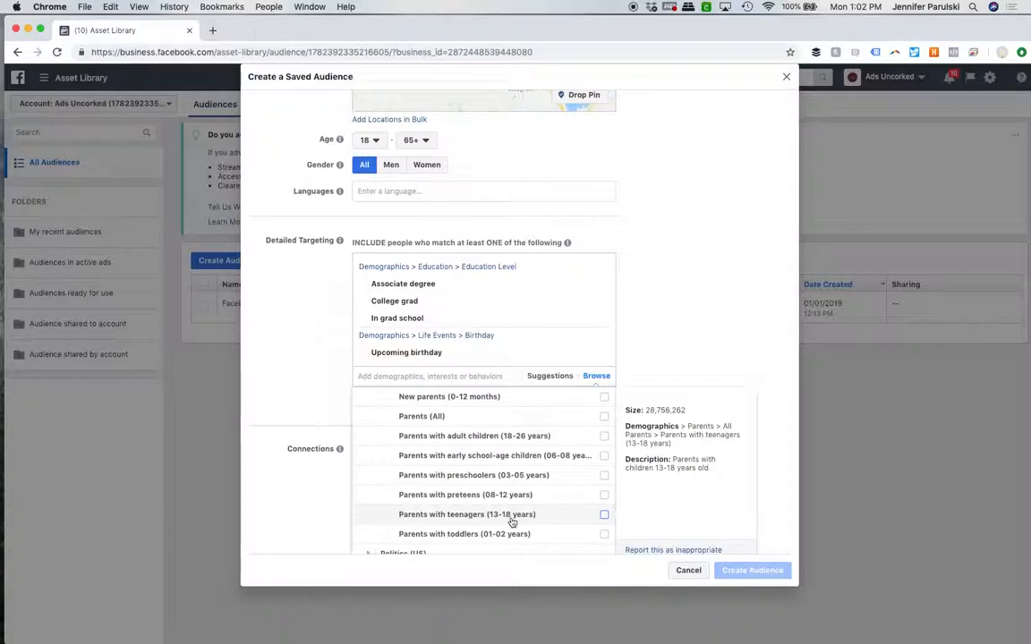
pyautogui.click(674, 380)
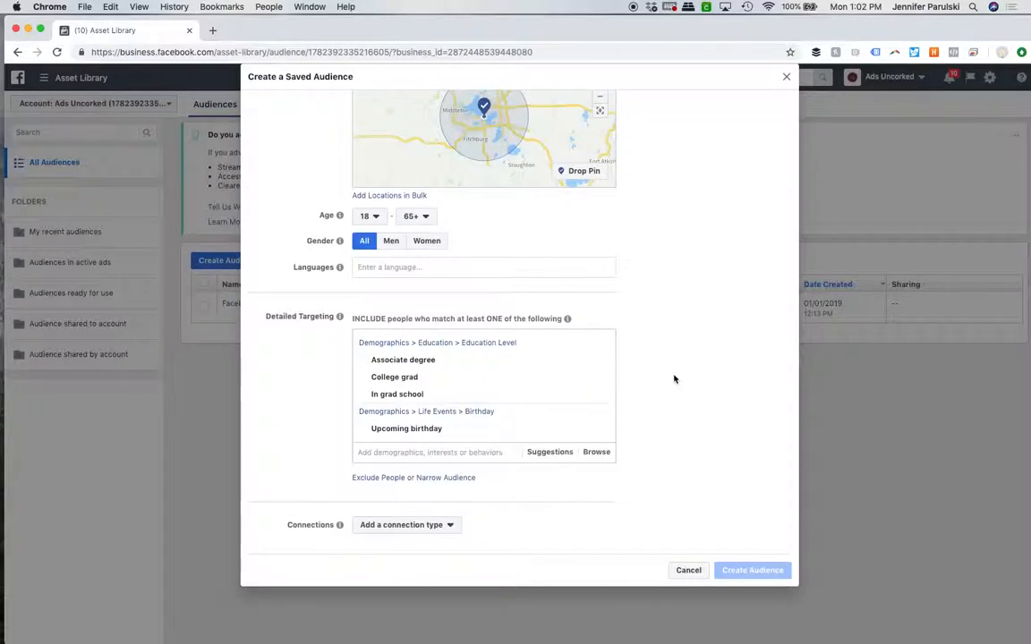
pyautogui.click(596, 452)
pyautogui.click(518, 473)
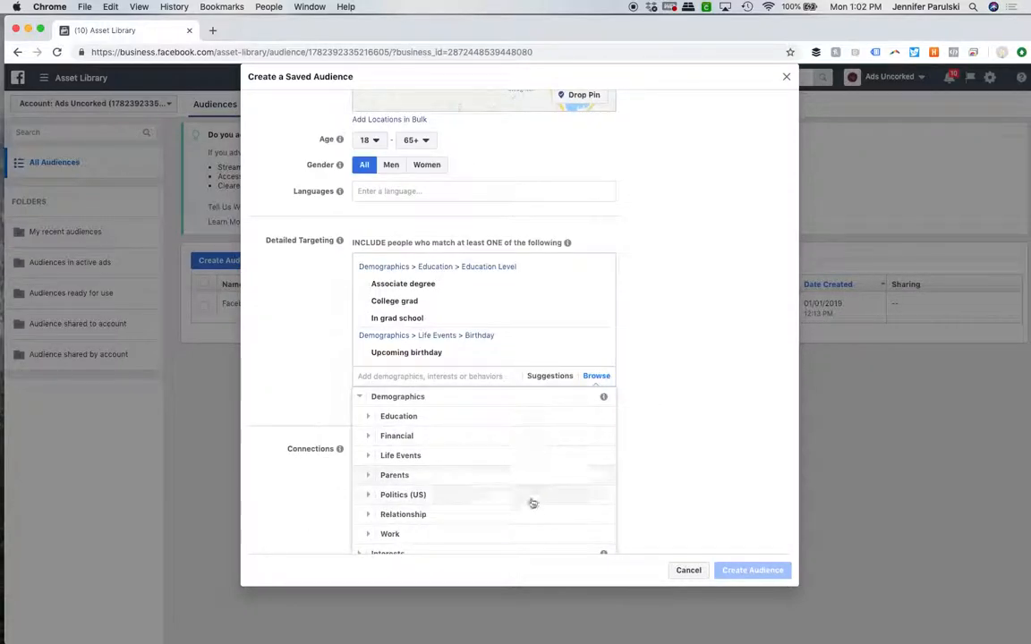
pyautogui.scroll(-1, 531, 502)
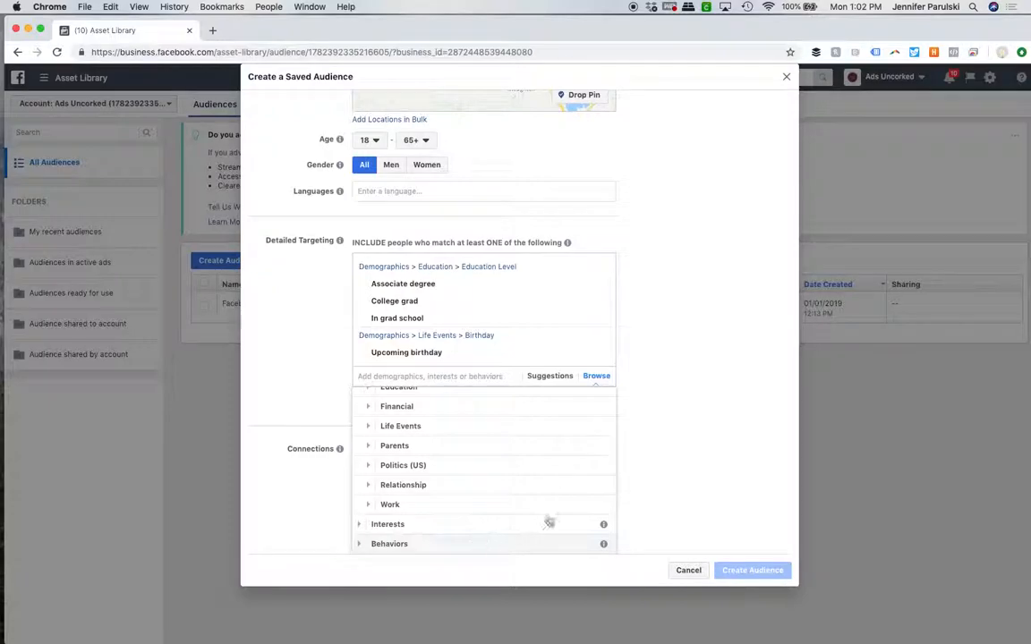
pyautogui.click(713, 484)
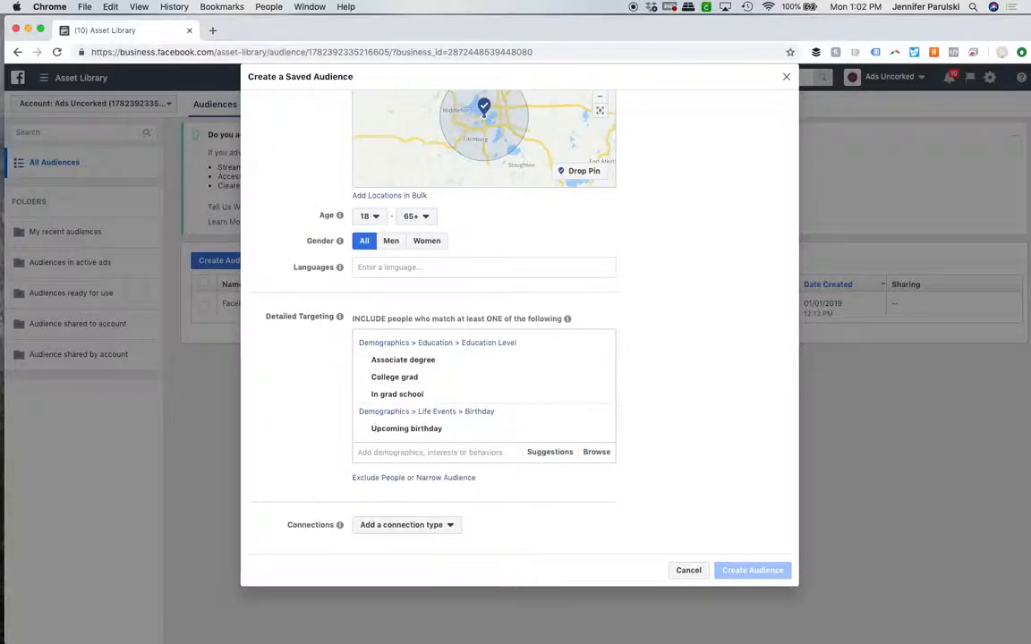
# Add Meditation and Physical fitness from Interests > Fitness and wellness to the detailed targeting and close the category list.
pyautogui.click(595, 452)
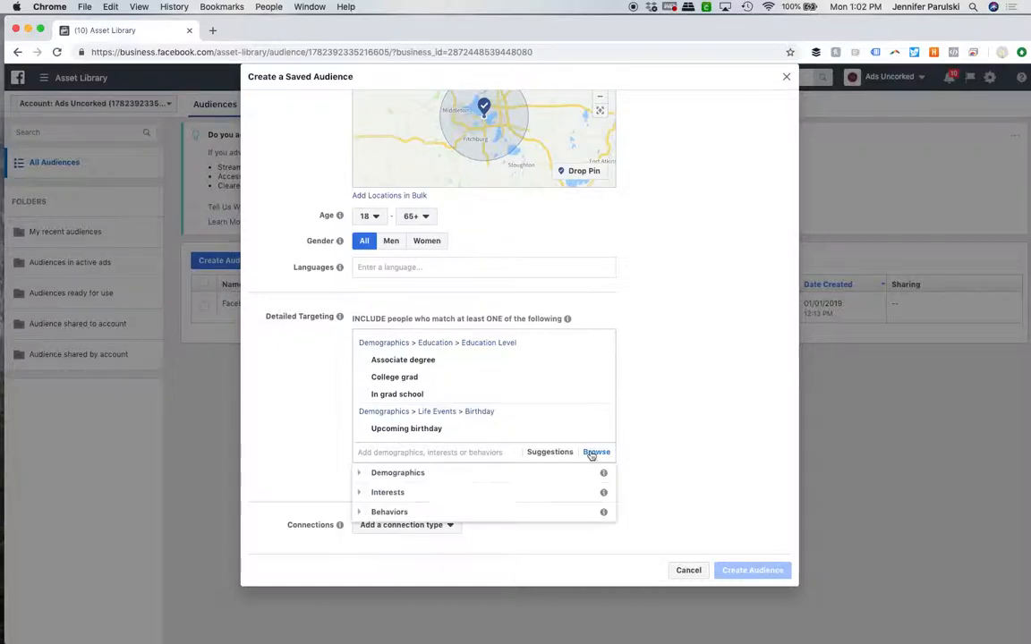
pyautogui.click(506, 498)
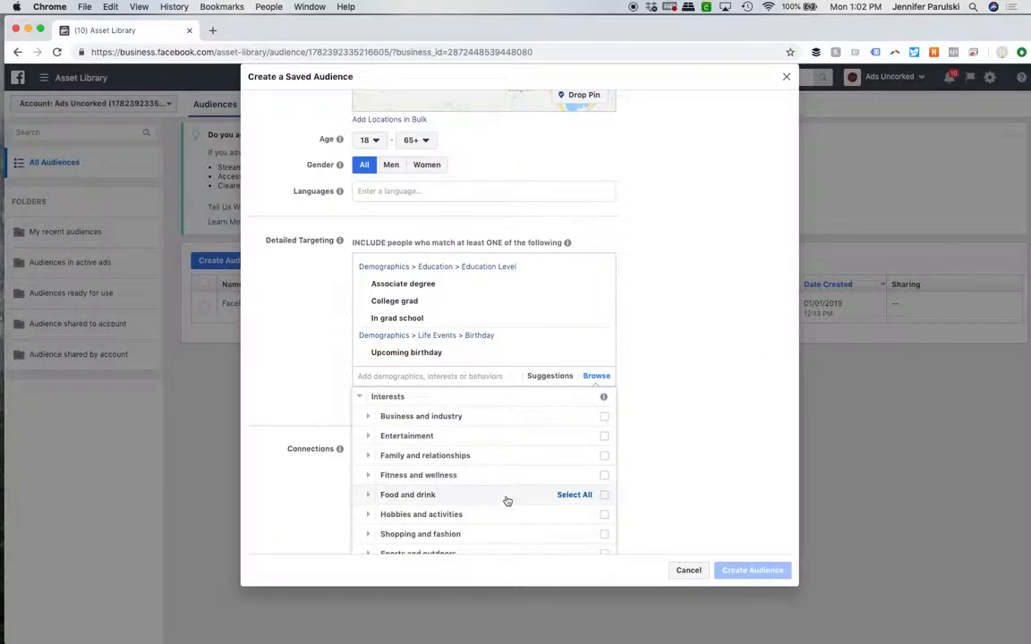
pyautogui.click(368, 476)
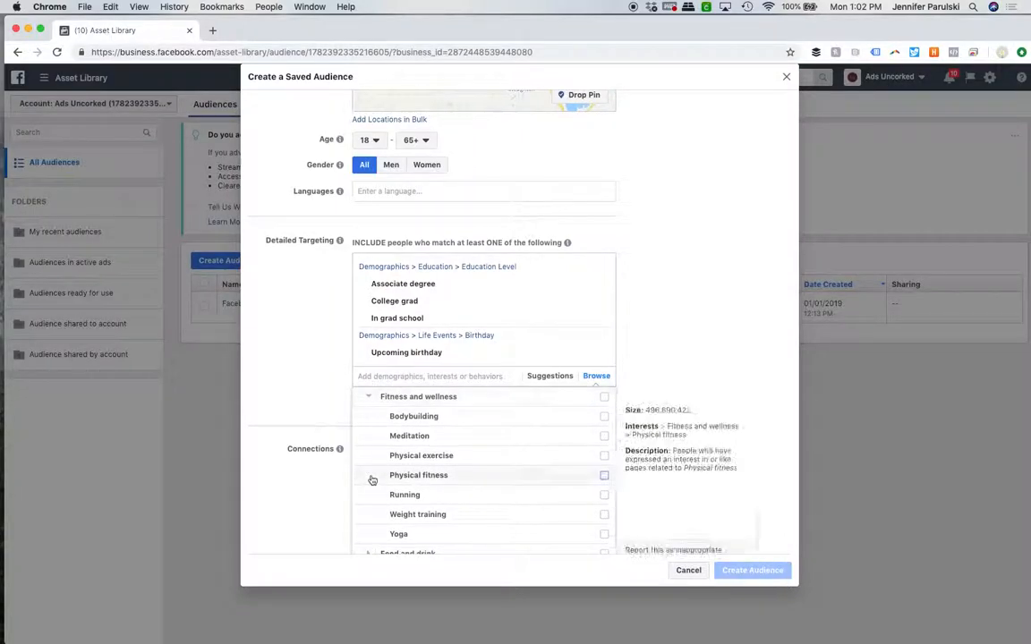
pyautogui.click(479, 440)
pyautogui.click(467, 514)
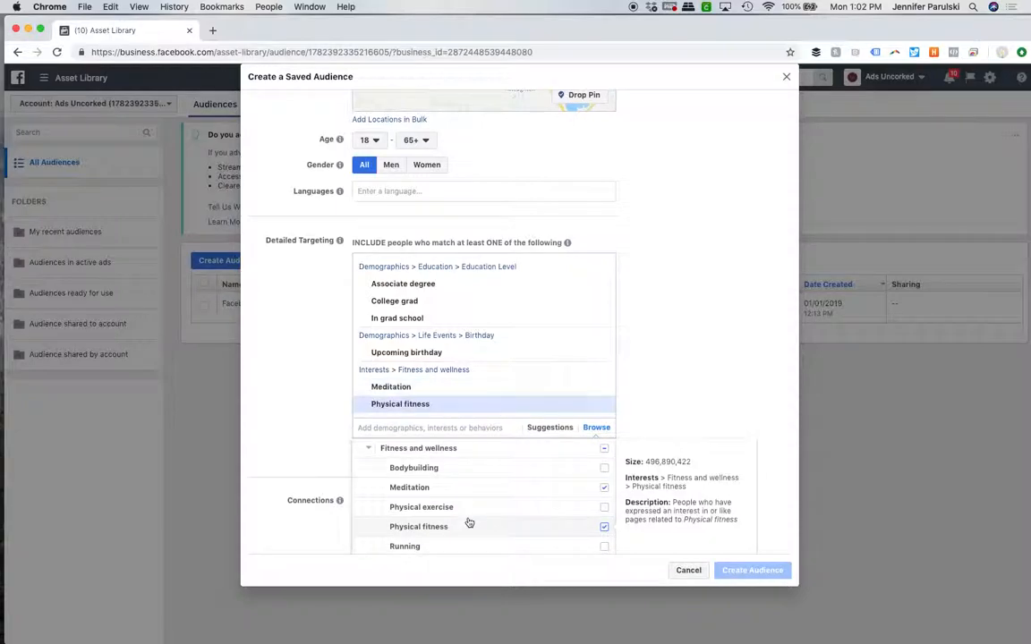
pyautogui.click(714, 401)
# Examine the Behaviors categories available for detailed targeting, such as Digital activities, Expats and Mobile Device User.
pyautogui.click(598, 453)
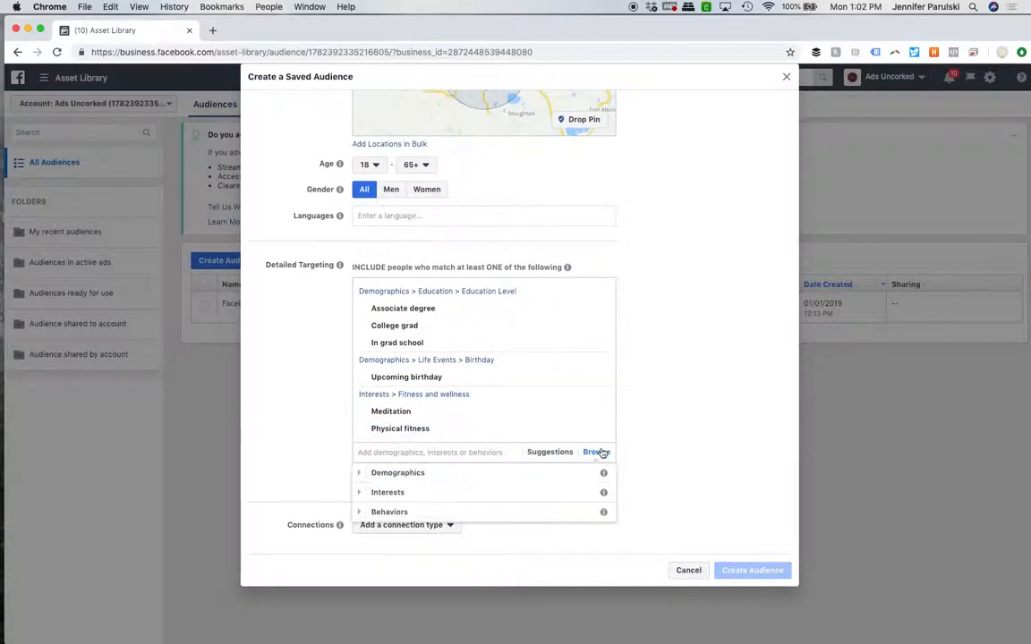
pyautogui.click(547, 511)
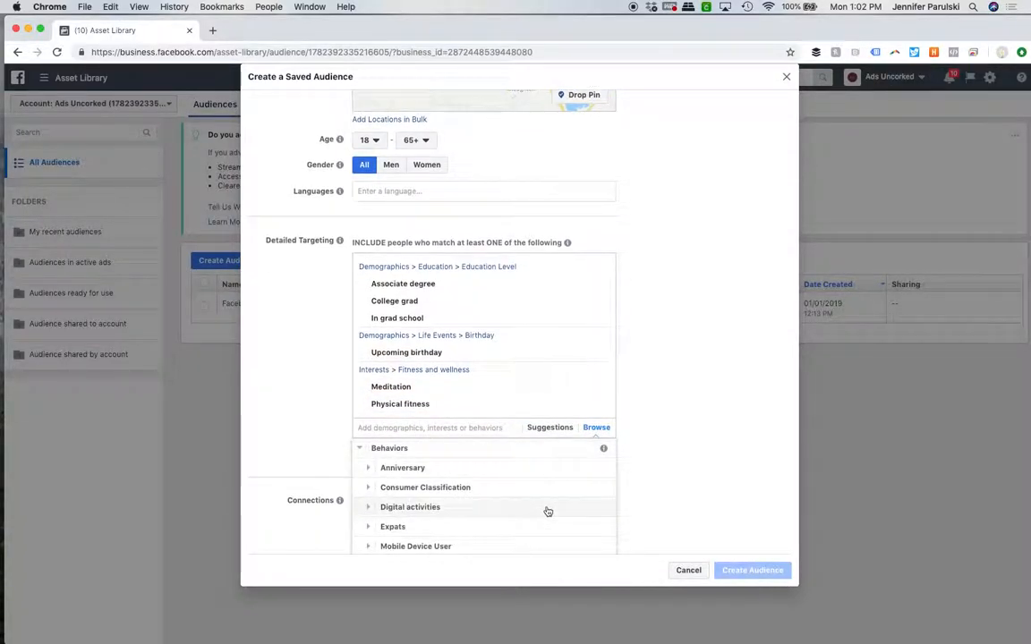
pyautogui.scroll(-3, 546, 510)
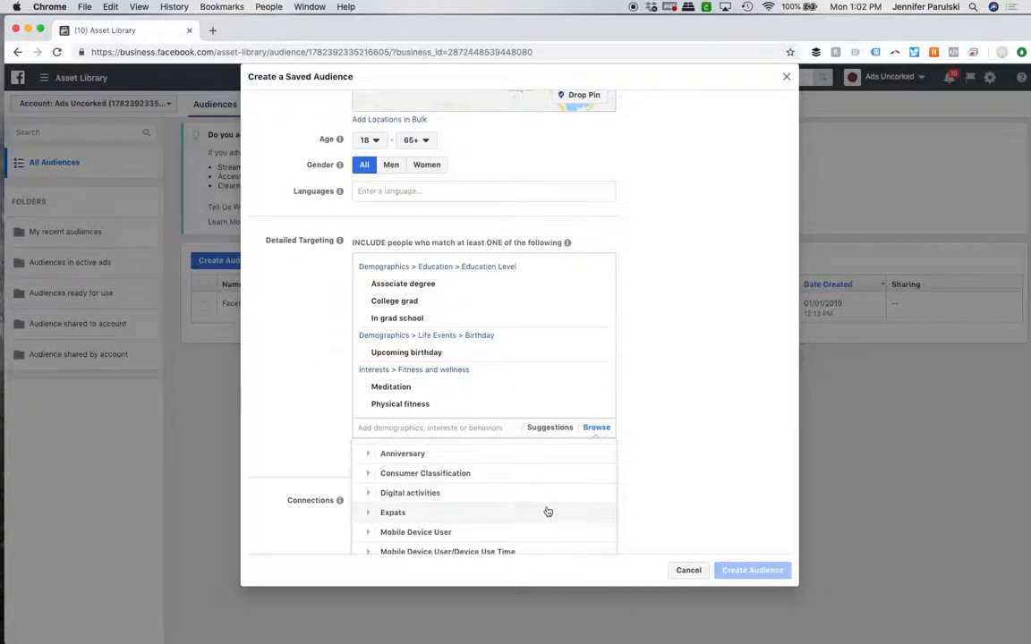
pyautogui.click(767, 465)
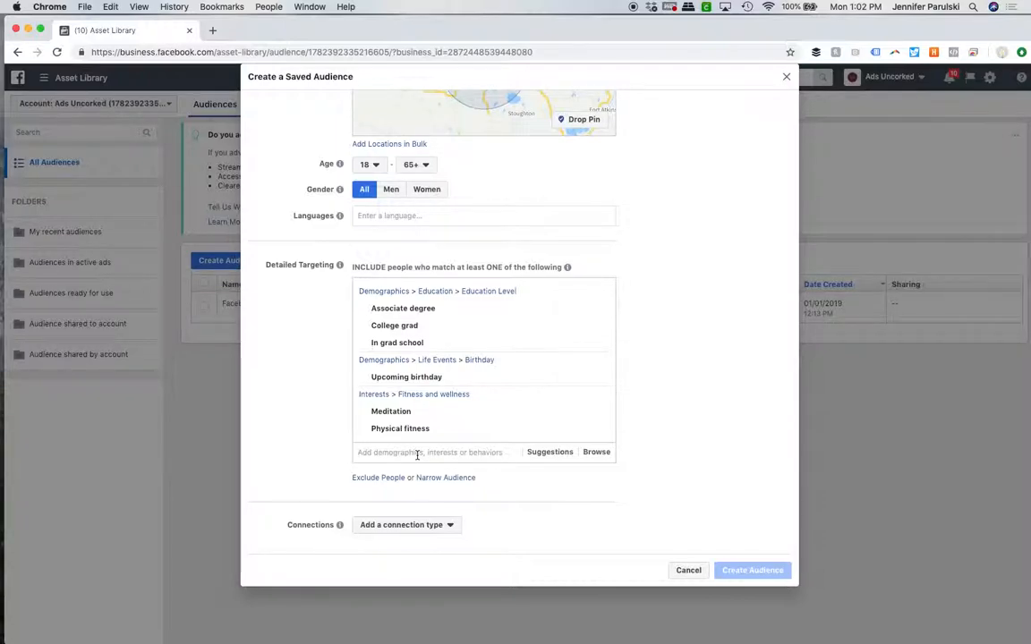
# Search the detailed targeting for "Wordpress" and add the WordPress interest, plus WooCommerce from the suggested interests.
pyautogui.write('Wordpress')
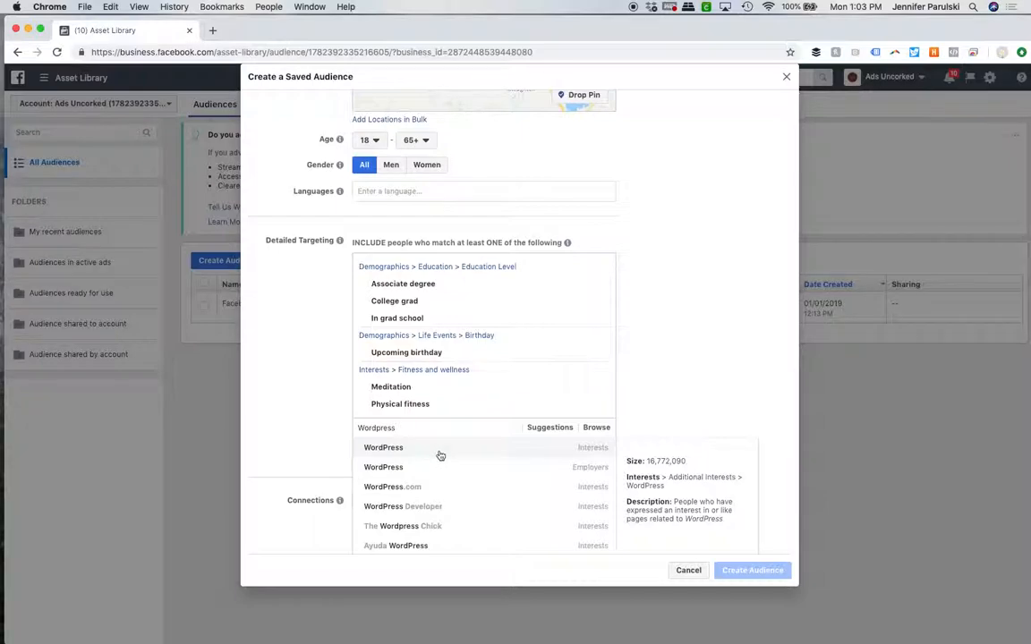
pyautogui.click(575, 447)
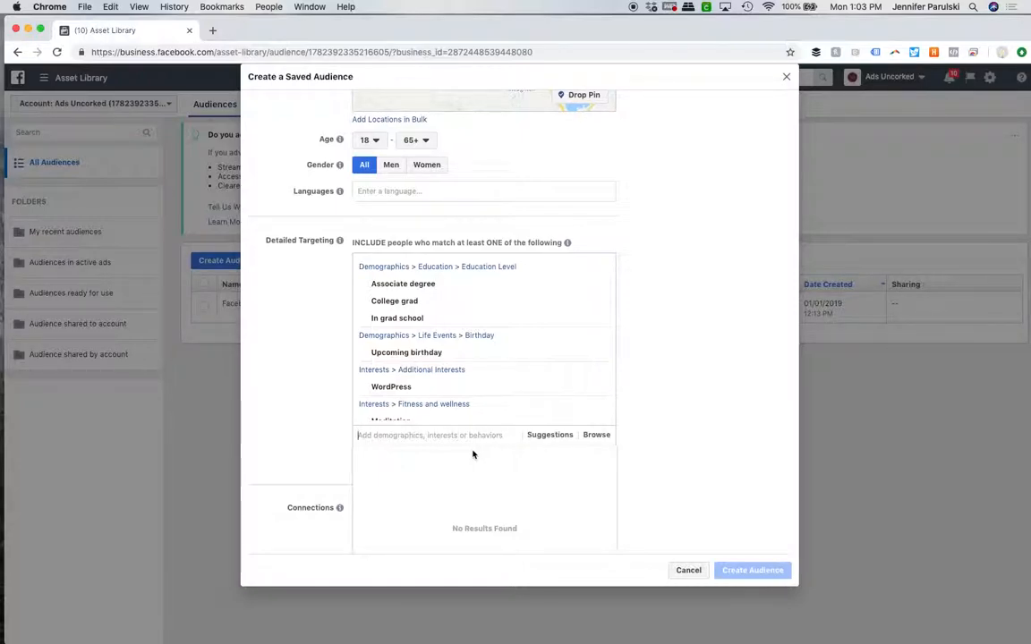
pyautogui.click(558, 436)
pyautogui.moveTo(521, 469)
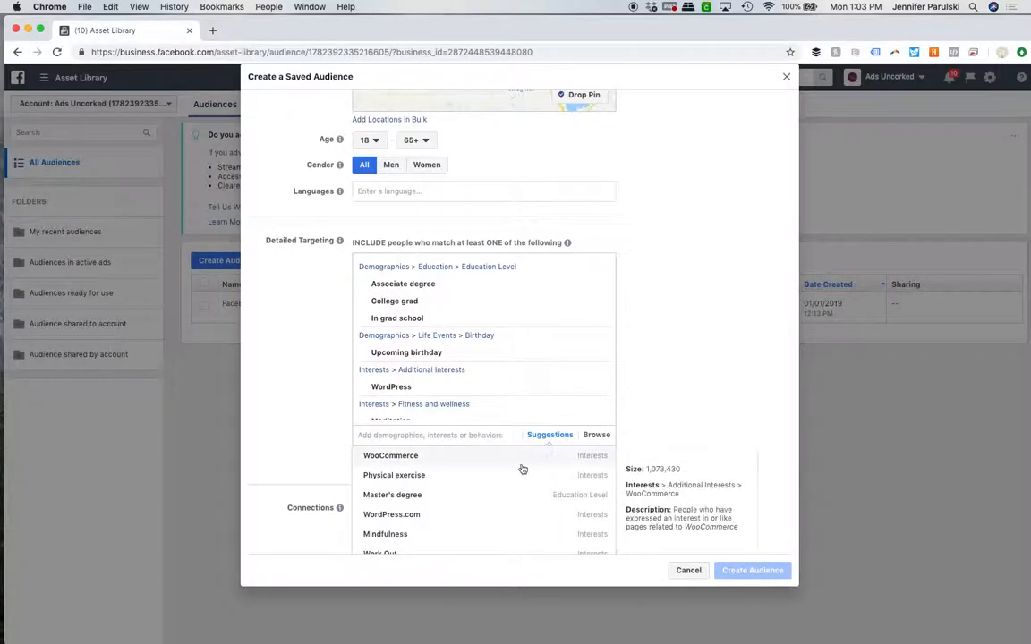
pyautogui.scroll(-5, 521, 470)
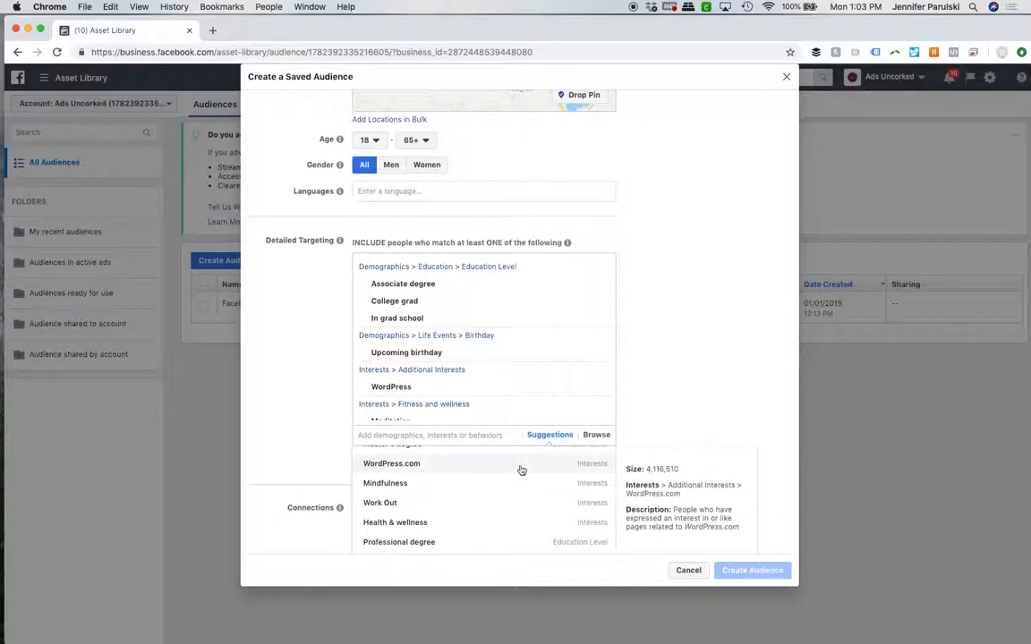
pyautogui.scroll(5, 521, 470)
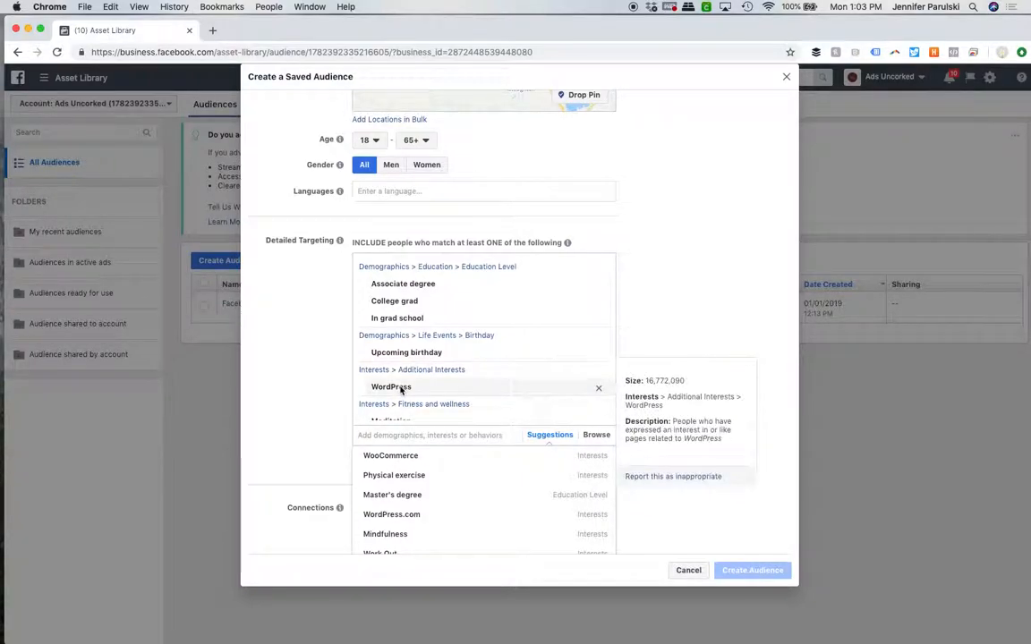
pyautogui.click(401, 456)
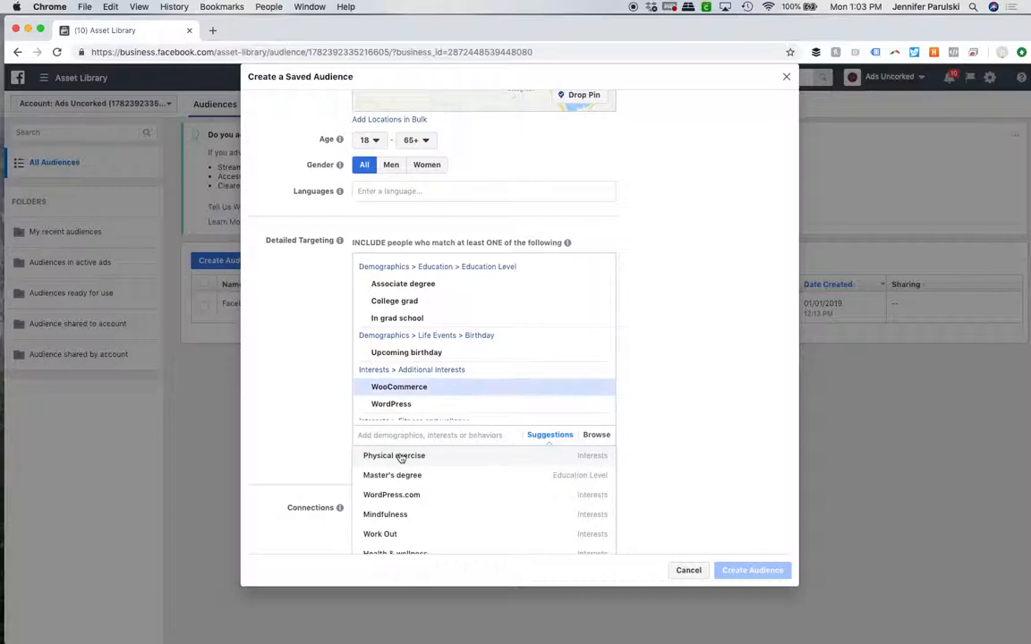
pyautogui.click(713, 416)
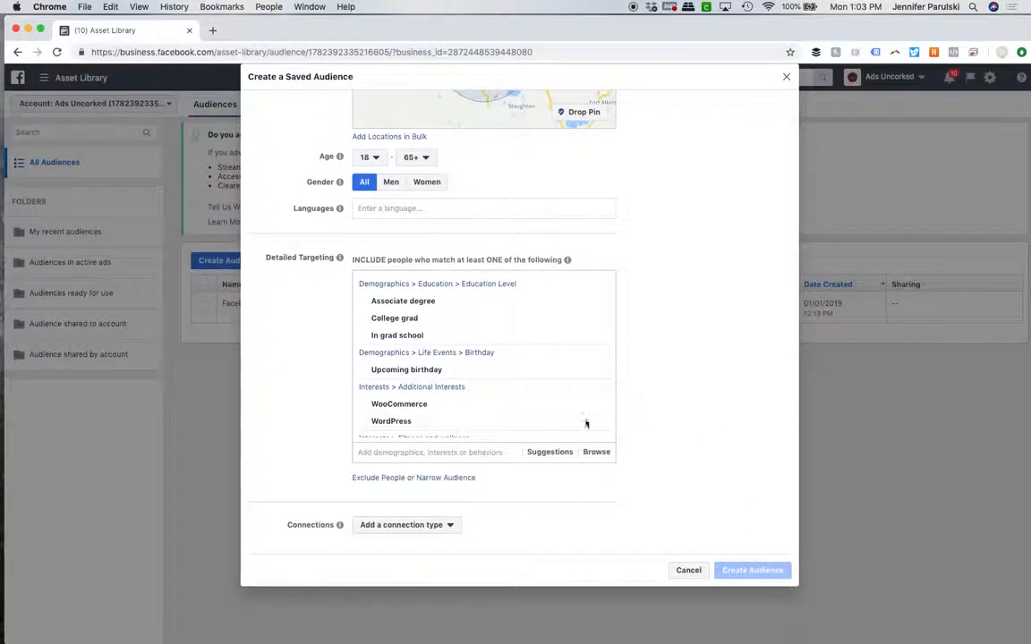
# Name the audience "Small Business Owner" and create it as a saved audience.
pyautogui.scroll(-2, 529, 364)
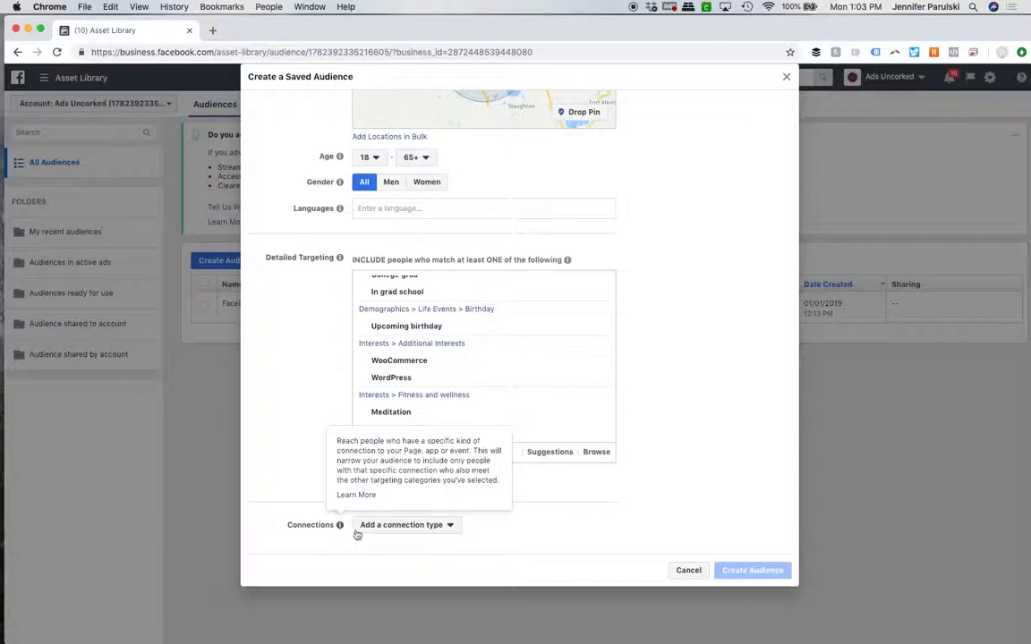
pyautogui.scroll(10, 626, 527)
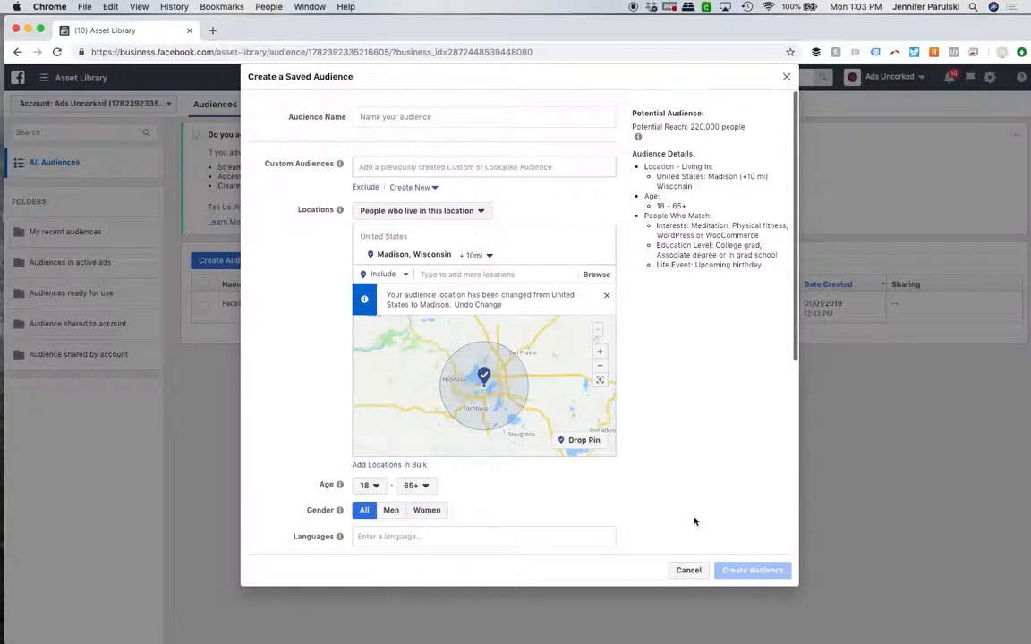
pyautogui.click(446, 118)
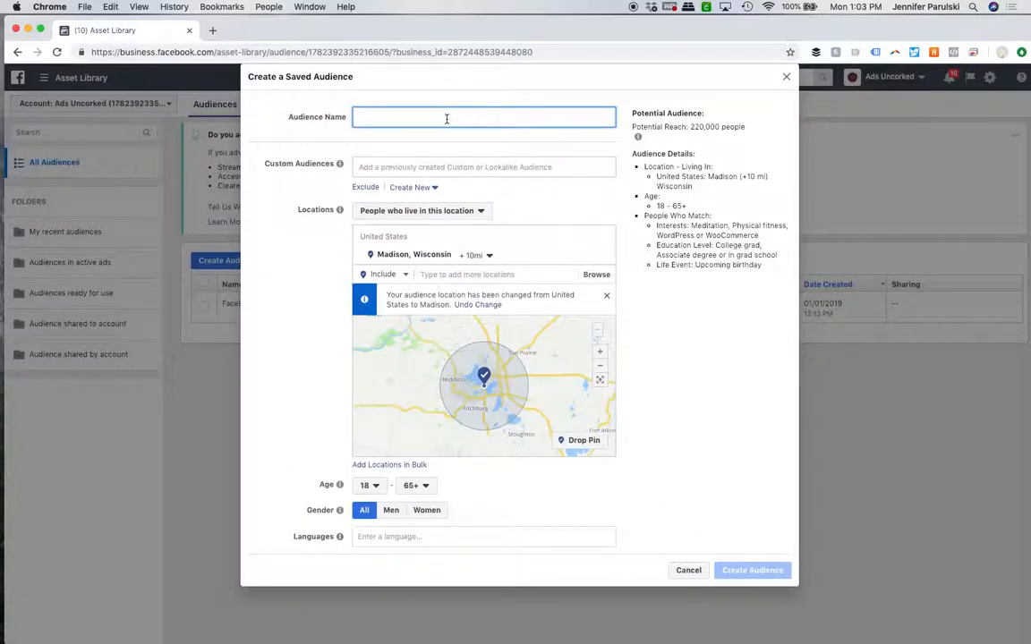
pyautogui.write('Smi')
pyautogui.write('l Business Owner')
pyautogui.click(379, 117)
pyautogui.write('ll')
pyautogui.click(697, 391)
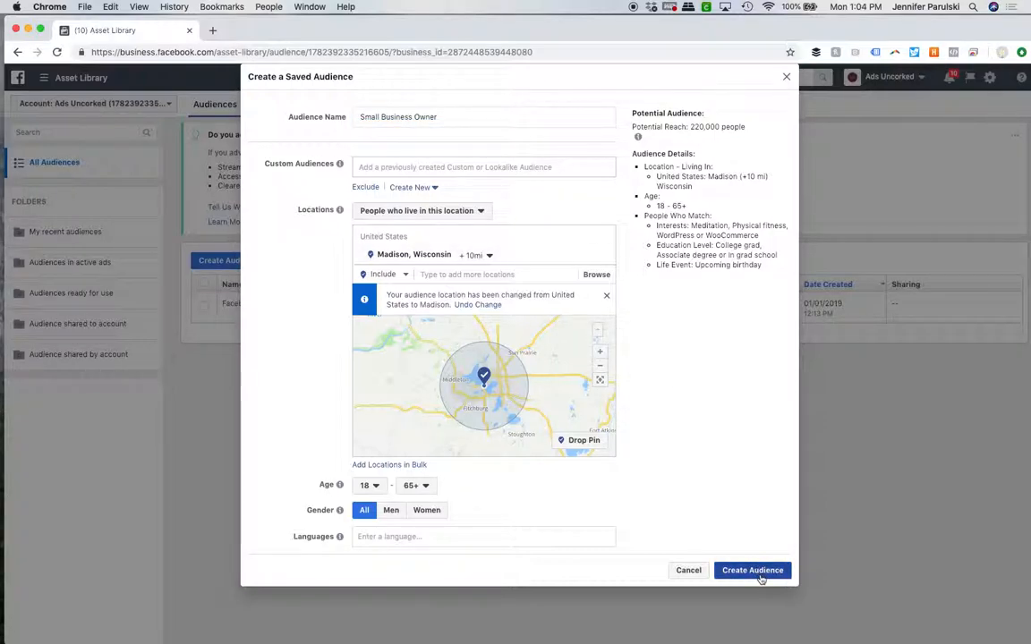
pyautogui.click(759, 575)
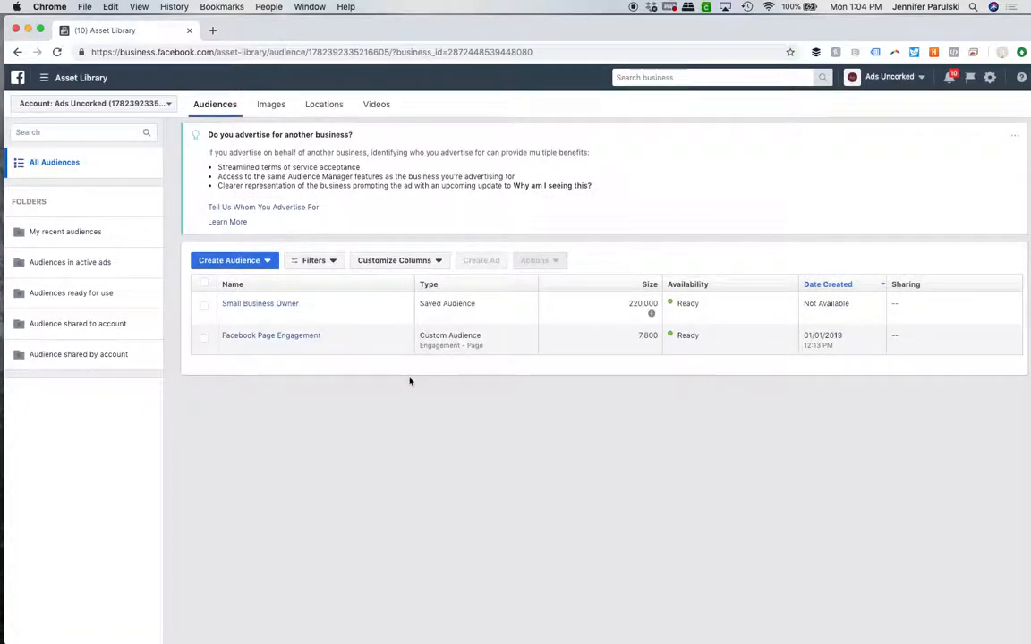
pyautogui.moveTo(253, 341)
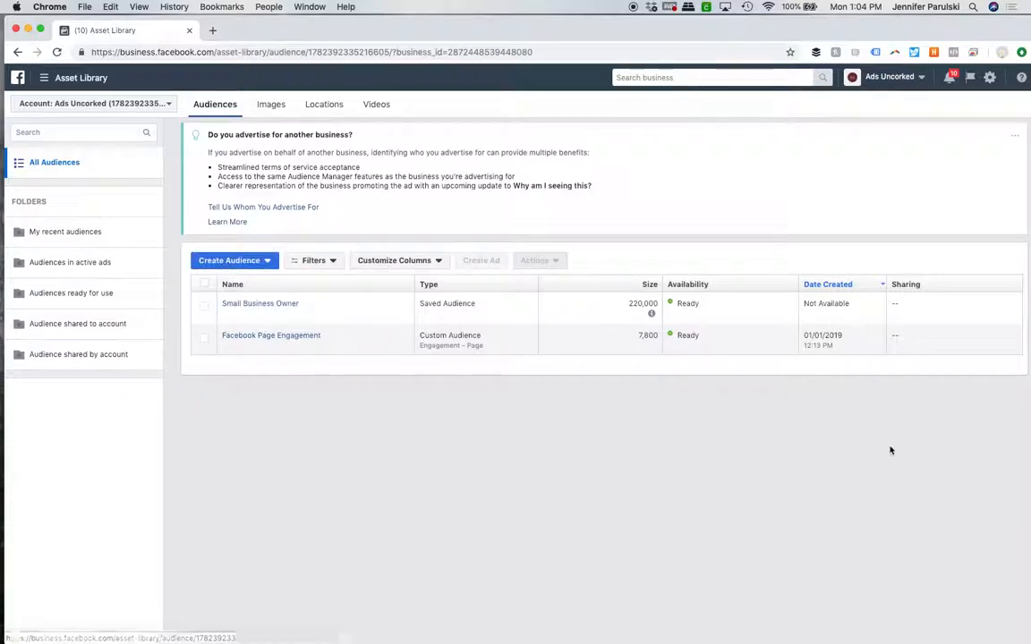